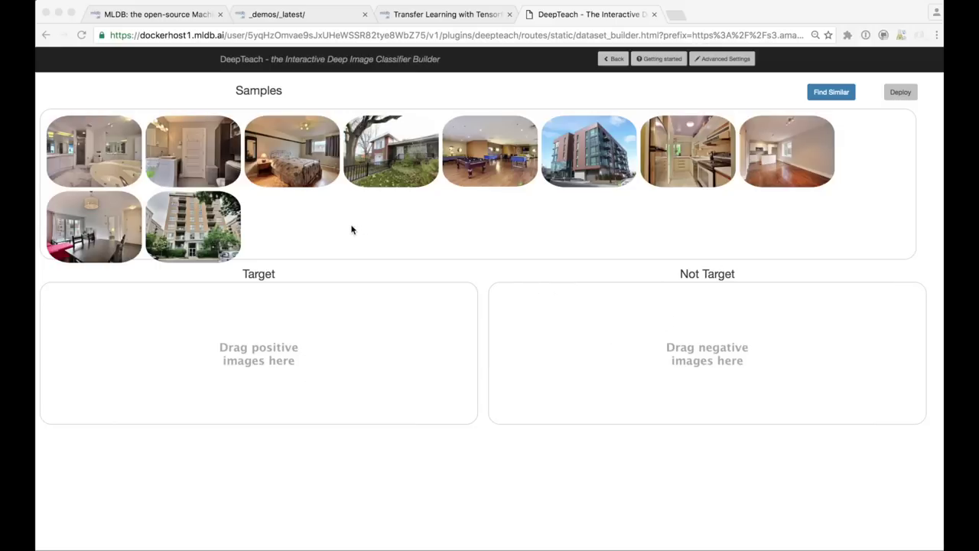
- Put the building, house and modern building photos into the Target set
{"action": "left_click_drag", "start_coordinate": [206, 230], "coordinate": [128, 354]}
{"action": "left_click_drag", "start_coordinate": [391, 153], "coordinate": [214, 310]}
{"action": "left_click_drag", "start_coordinate": [509, 153], "coordinate": [329, 306]}
- Put the pool-room, living-room, dining-room and kitchen photos into Not Target, then fetch similar images
{"action": "left_click_drag", "start_coordinate": [416, 145], "coordinate": [666, 348]}
{"action": "left_click_drag", "start_coordinate": [501, 156], "coordinate": [779, 352]}
{"action": "left_click_drag", "start_coordinate": [409, 130], "coordinate": [849, 312]}
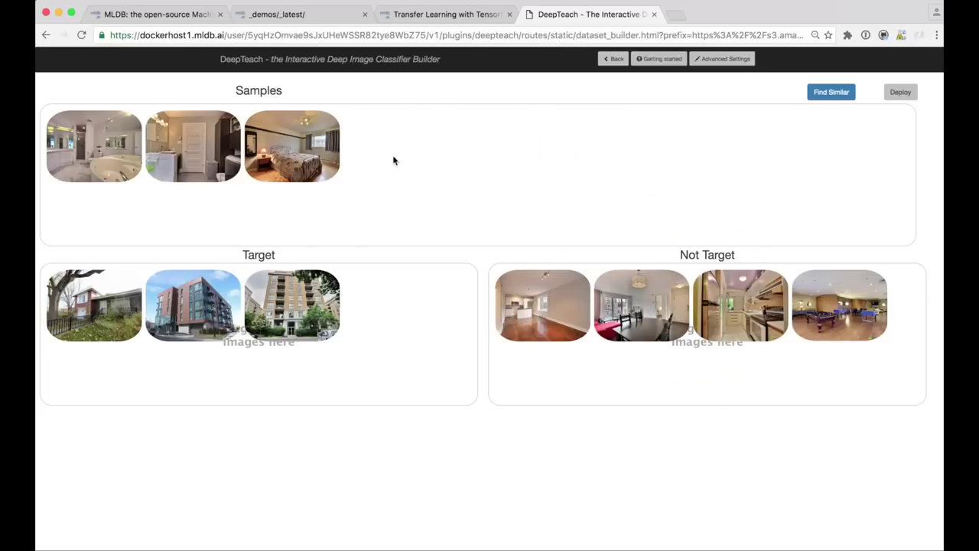
{"action": "left_click_drag", "start_coordinate": [315, 154], "coordinate": [666, 349]}
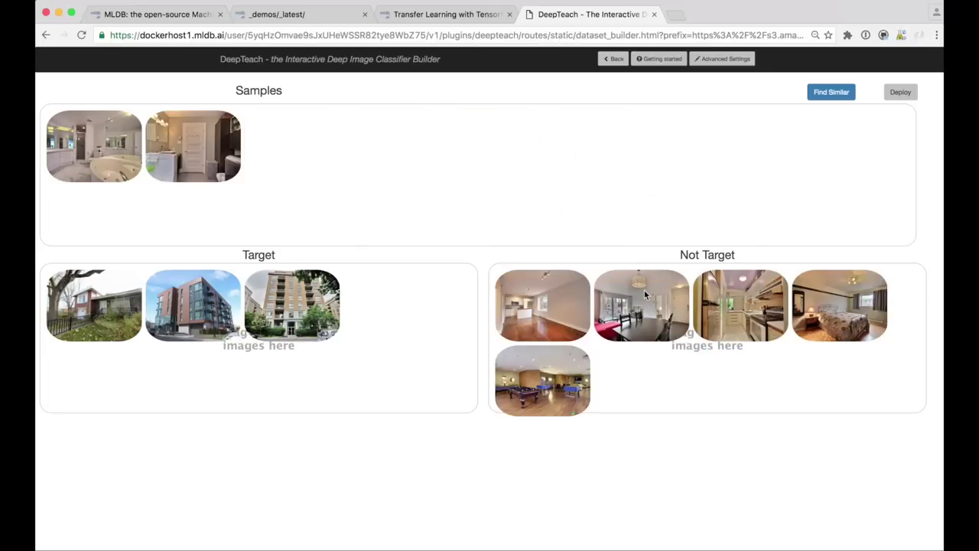
{"action": "left_click", "coordinate": [822, 93]}
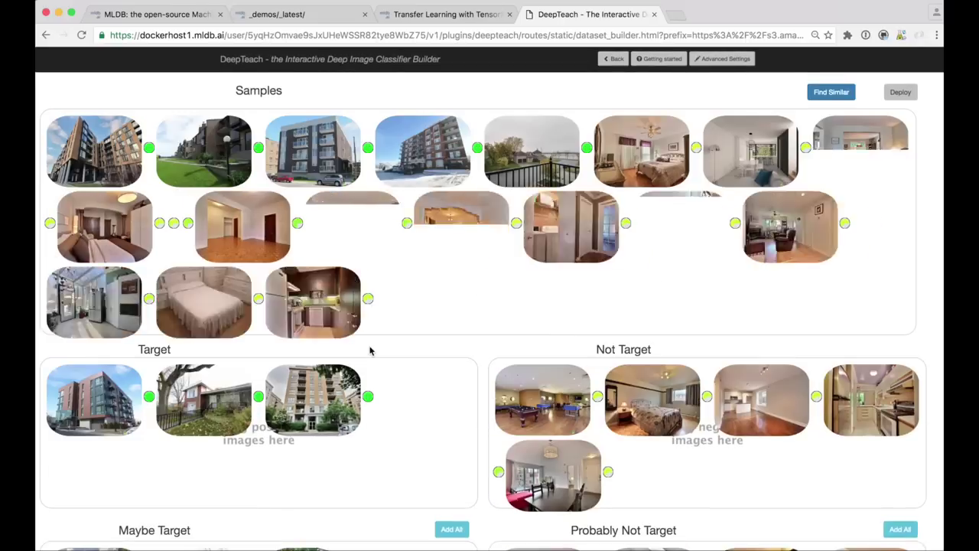
- Accept all Maybe Target suggestions into the Target group
{"action": "scroll", "coordinate": [369, 350], "scroll_direction": "down", "scroll_amount": 3}
{"action": "scroll", "coordinate": [369, 350], "scroll_direction": "down", "scroll_amount": 3}
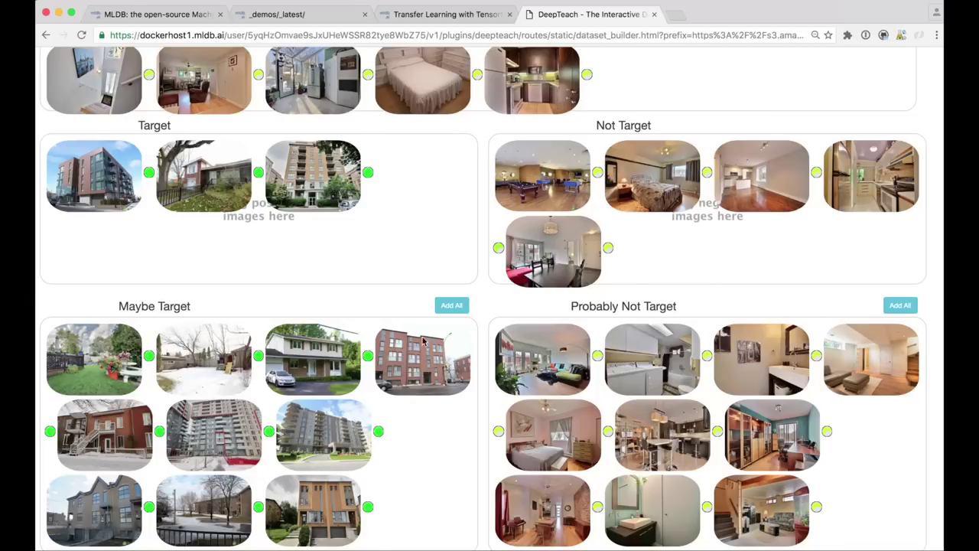
{"action": "left_click", "coordinate": [451, 305]}
- Accept all Probably Not Target suggestions into Not Target, giving 13 Target and 15 Not Target
{"action": "scroll", "coordinate": [360, 294], "scroll_direction": "down", "scroll_amount": 3}
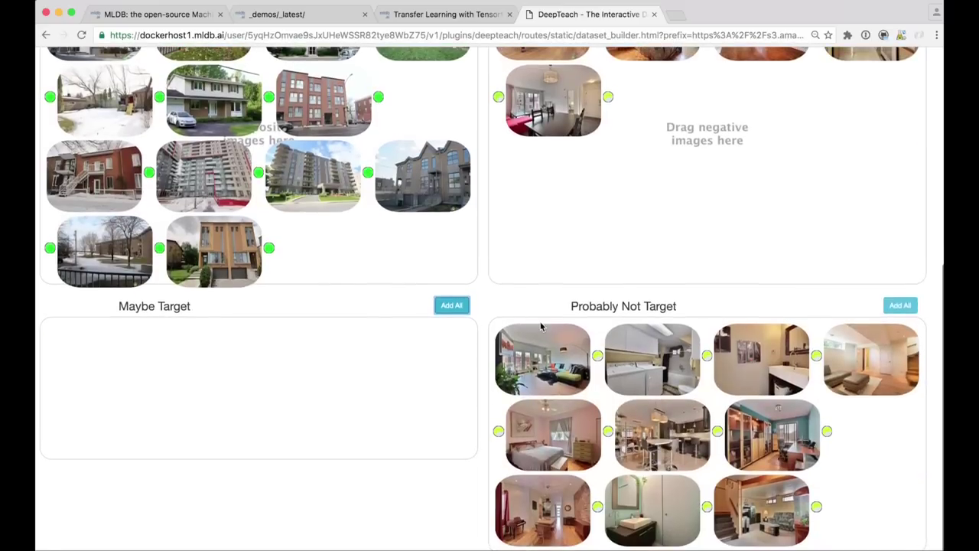
{"action": "scroll", "coordinate": [699, 274], "scroll_direction": "up", "scroll_amount": 2}
{"action": "scroll", "coordinate": [699, 278], "scroll_direction": "down", "scroll_amount": 2}
{"action": "left_click", "coordinate": [899, 305]}
{"action": "scroll", "coordinate": [756, 332], "scroll_direction": "up", "scroll_amount": 2}
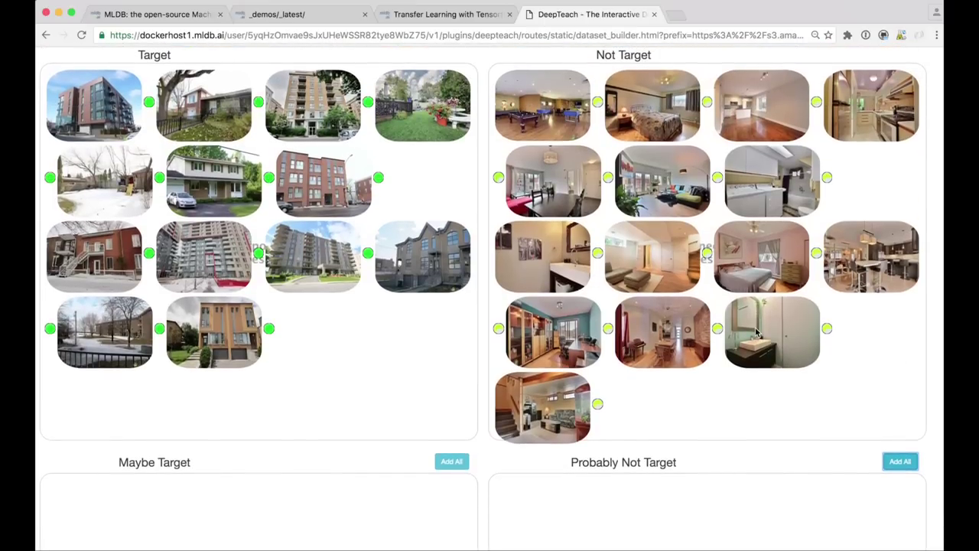
{"action": "scroll", "coordinate": [756, 332], "scroll_direction": "down", "scroll_amount": 2}
{"action": "scroll", "coordinate": [756, 332], "scroll_direction": "up", "scroll_amount": 3}
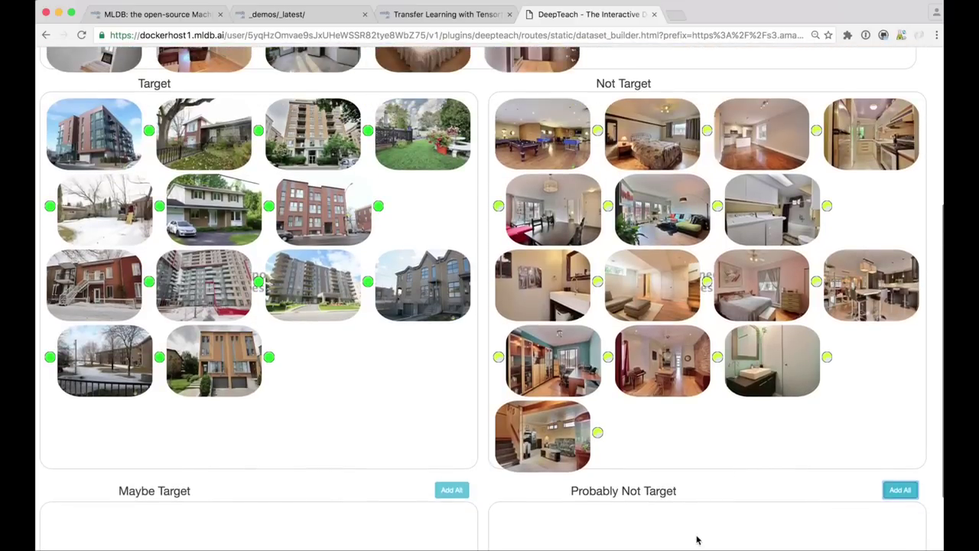
{"action": "scroll", "coordinate": [560, 440], "scroll_direction": "up", "scroll_amount": 1}
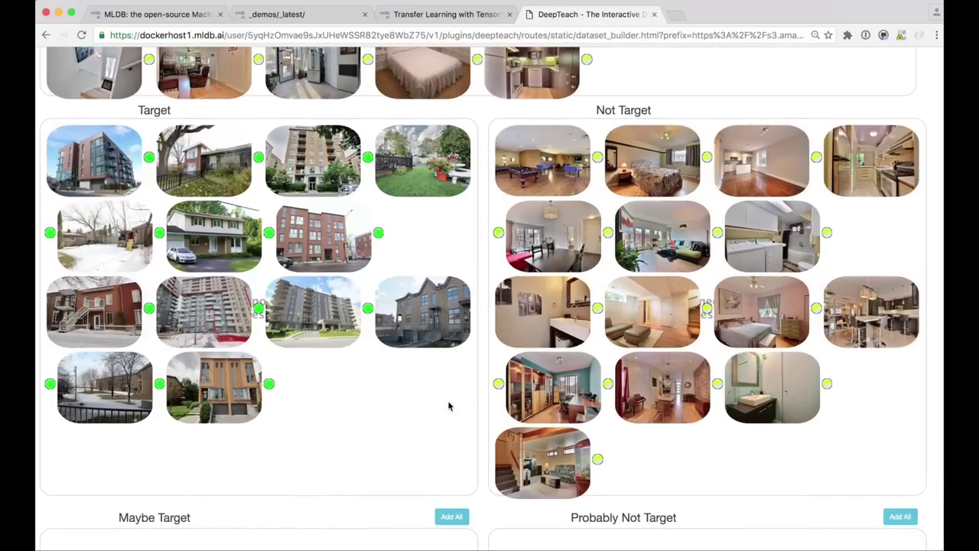
{"action": "scroll", "coordinate": [449, 406], "scroll_direction": "up", "scroll_amount": 6}
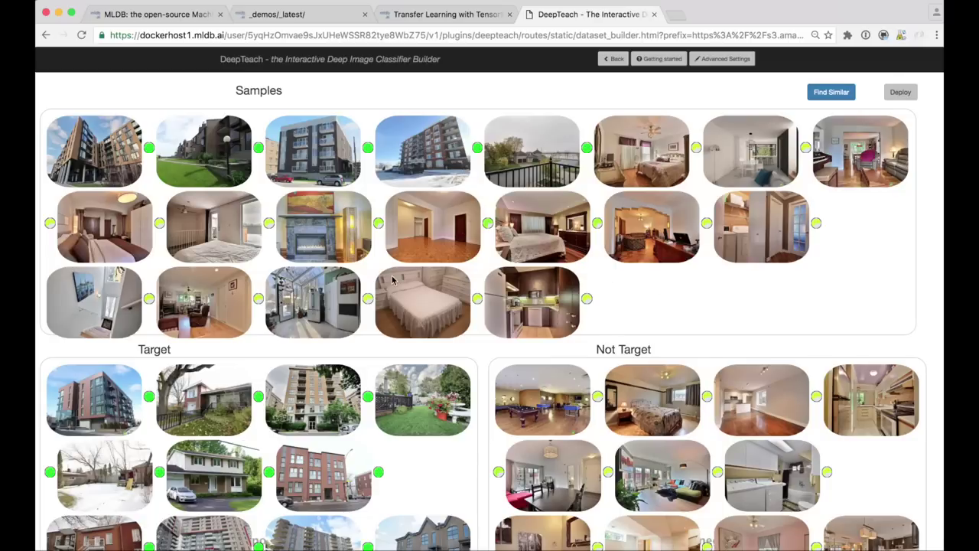
- Send the kitchen, piano-room, second kitchen and sunroom samples to Not Target
{"action": "scroll", "coordinate": [392, 280], "scroll_direction": "down", "scroll_amount": 1}
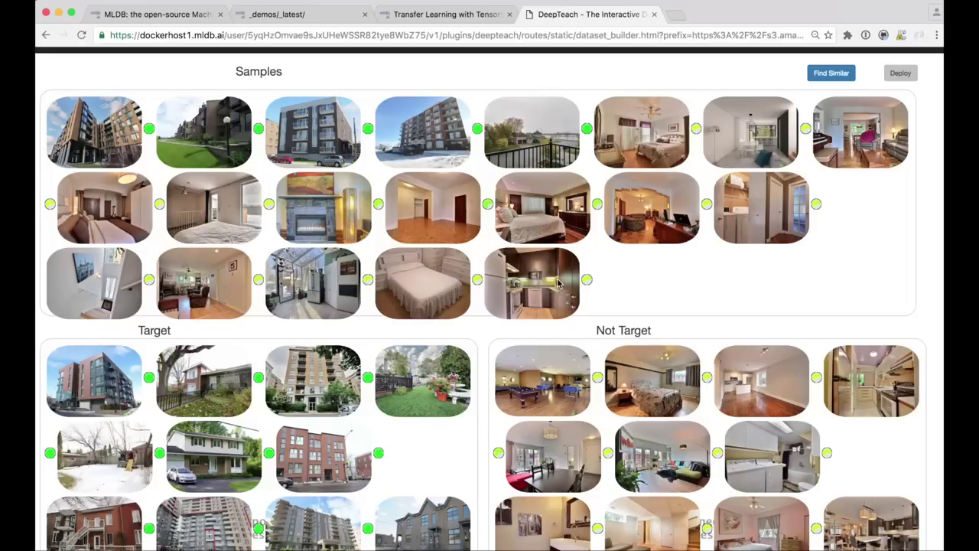
{"action": "left_click", "coordinate": [743, 214]}
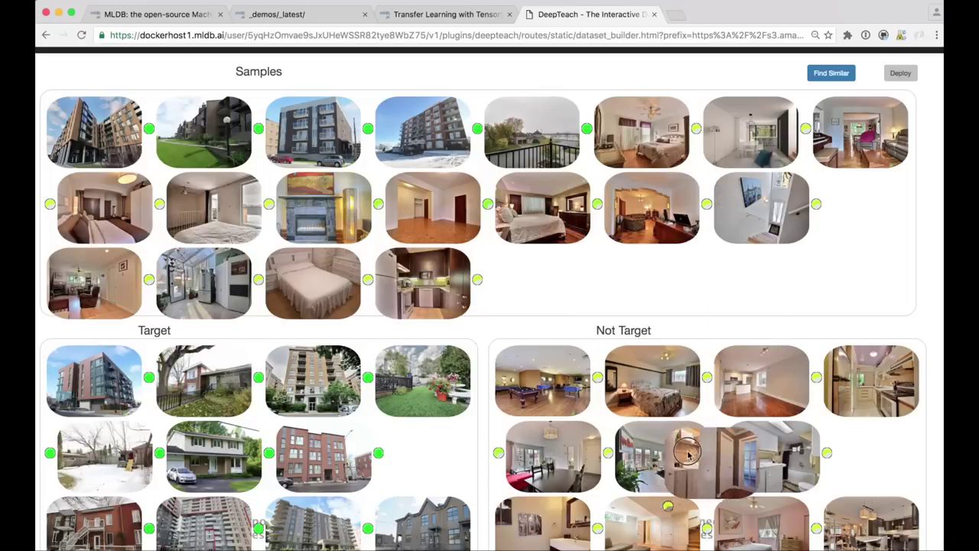
{"action": "left_click", "coordinate": [855, 135]}
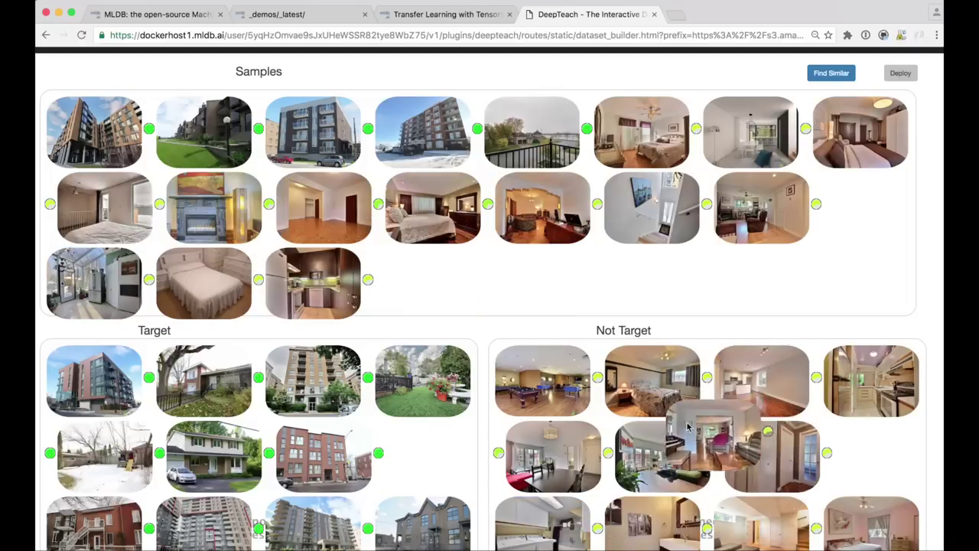
{"action": "left_click", "coordinate": [324, 298]}
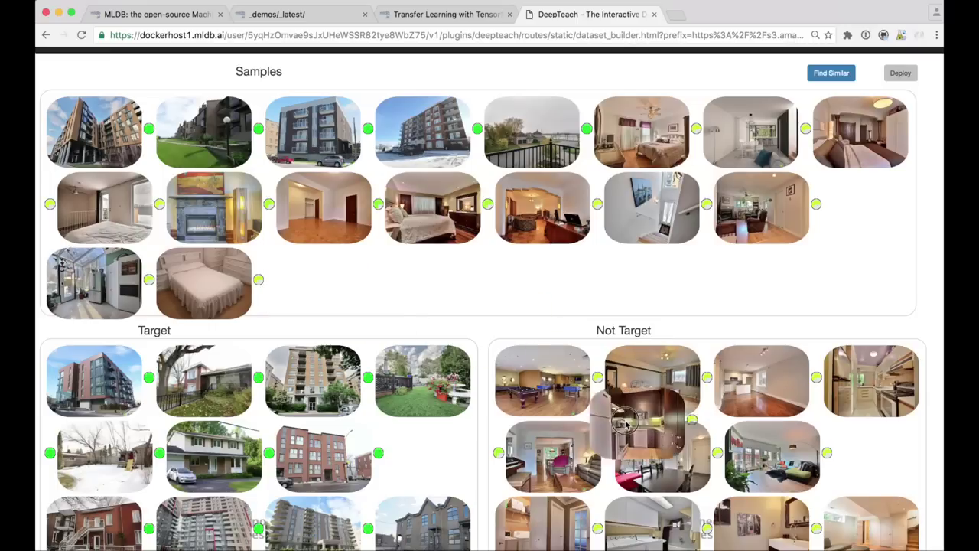
{"action": "left_click", "coordinate": [92, 283]}
{"action": "left_click", "coordinate": [530, 375]}
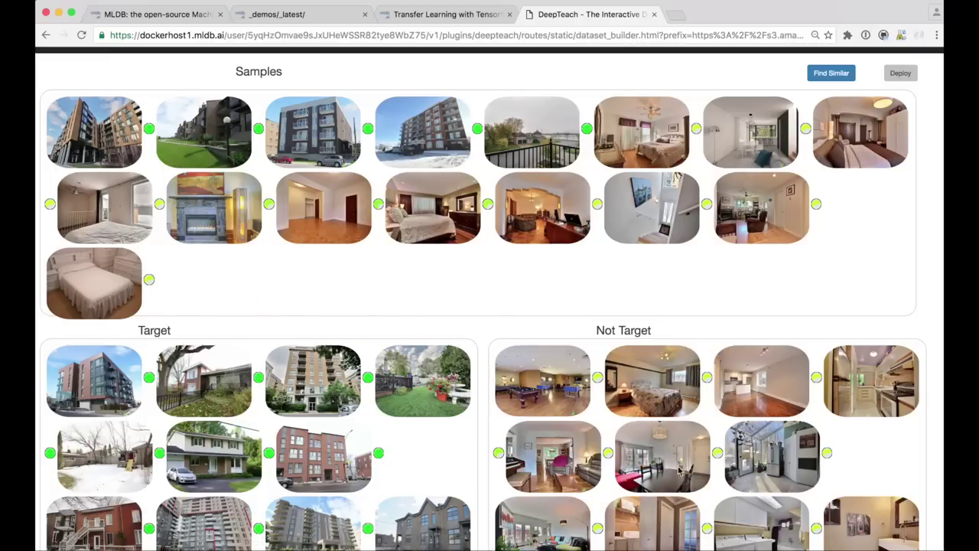
- Move the building, houses and blue building samples into Target and fetch similar images again
{"action": "left_click", "coordinate": [297, 136]}
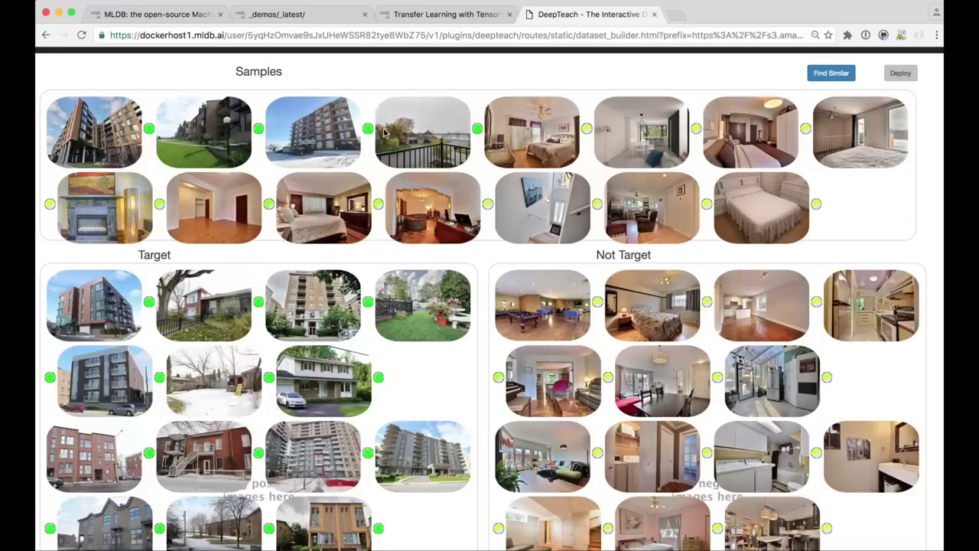
{"action": "left_click_drag", "start_coordinate": [403, 130], "coordinate": [341, 284]}
{"action": "left_click_drag", "start_coordinate": [289, 124], "coordinate": [405, 360]}
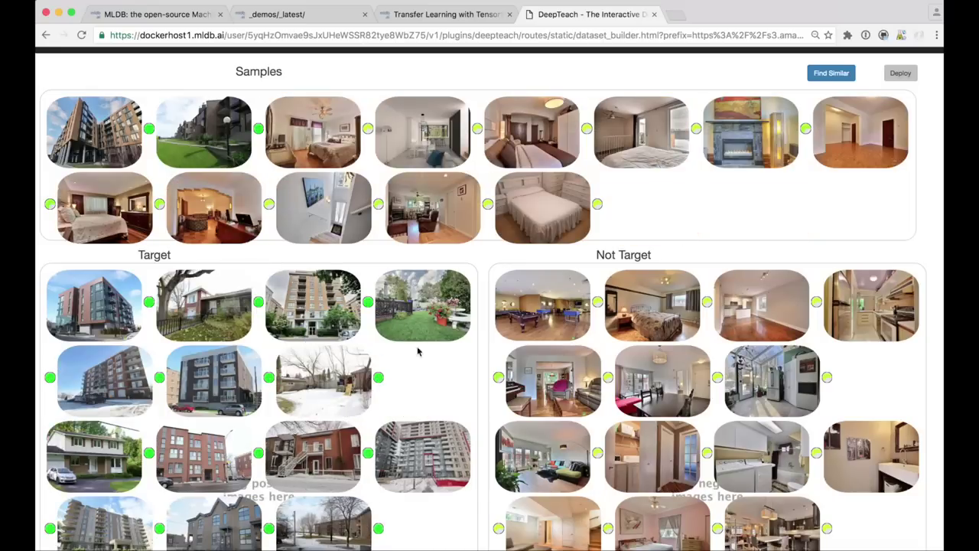
{"action": "left_click", "coordinate": [834, 72]}
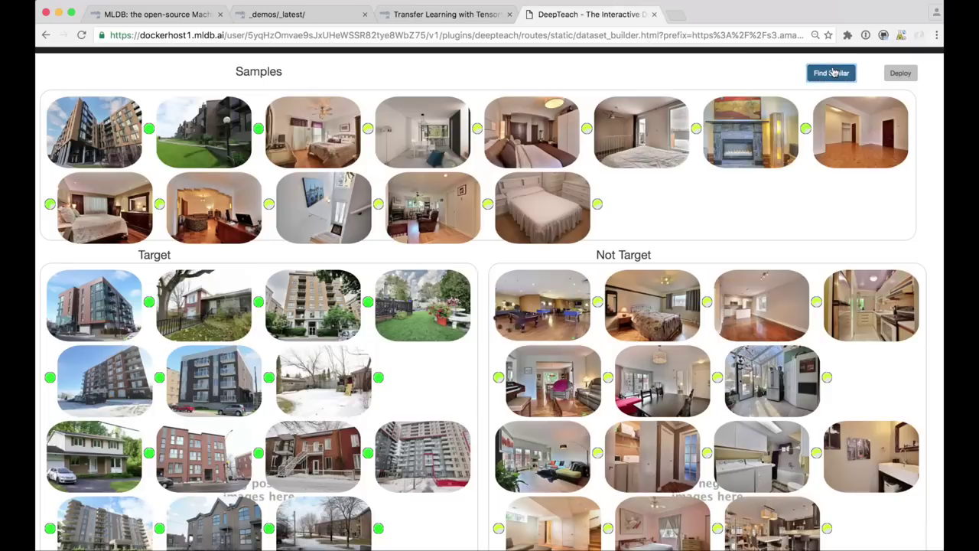
- Accept all Maybe Target suggestions into the Target group
{"action": "scroll", "coordinate": [433, 372], "scroll_direction": "down", "scroll_amount": 1}
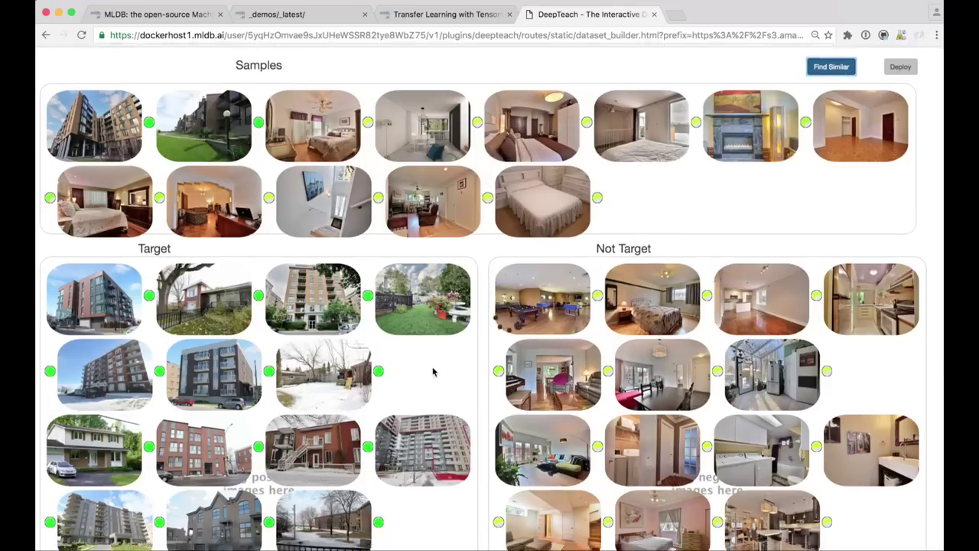
{"action": "scroll", "coordinate": [433, 372], "scroll_direction": "down", "scroll_amount": 3}
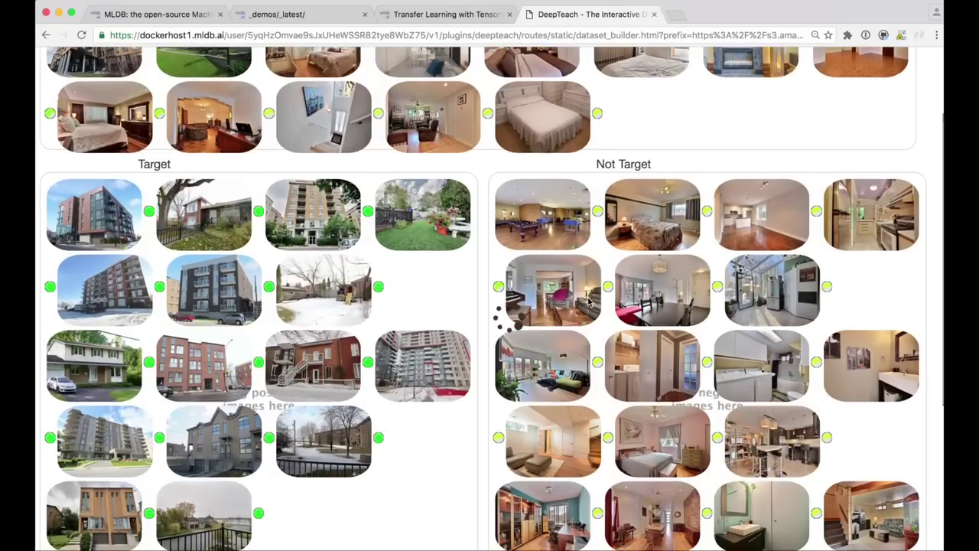
{"action": "scroll", "coordinate": [360, 319], "scroll_direction": "down", "scroll_amount": 5}
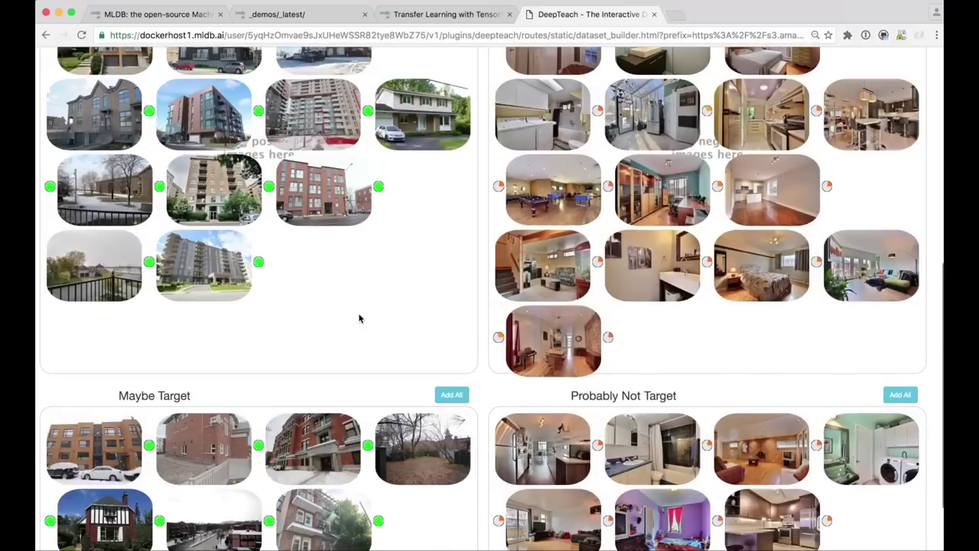
{"action": "scroll", "coordinate": [360, 319], "scroll_direction": "down", "scroll_amount": 3}
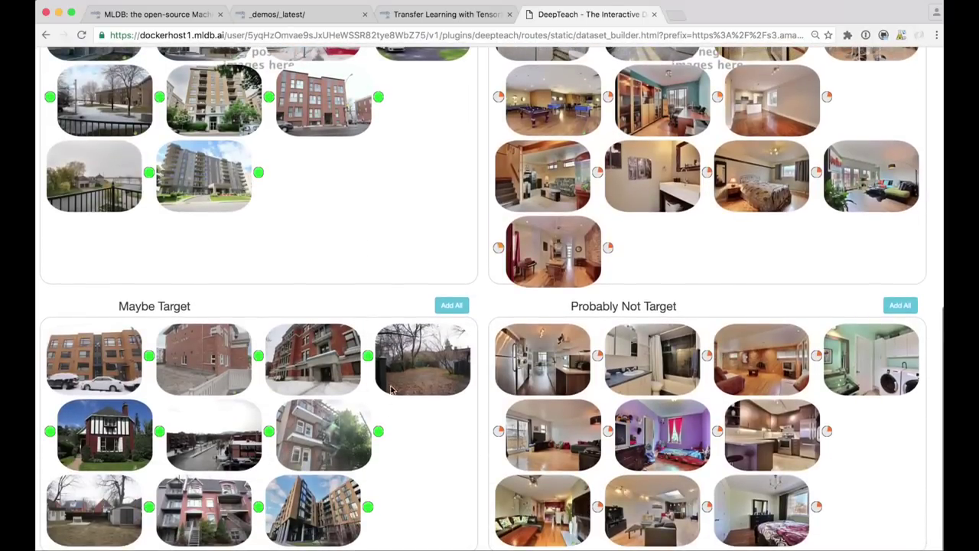
{"action": "left_click", "coordinate": [452, 304]}
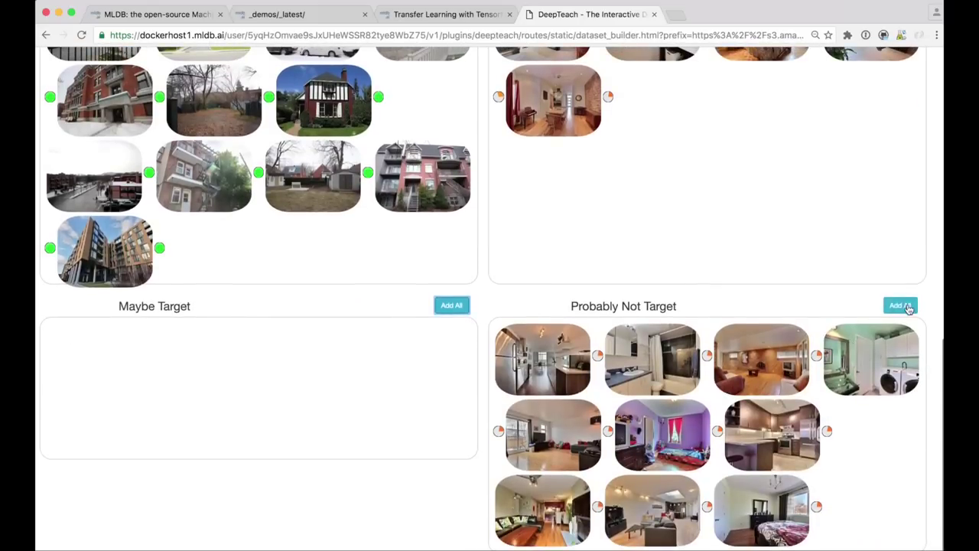
- Accept all Probably Not Target suggestions into the Not Target group
{"action": "left_click", "coordinate": [901, 305]}
{"action": "scroll", "coordinate": [671, 313], "scroll_direction": "up", "scroll_amount": 10}
{"action": "scroll", "coordinate": [671, 316], "scroll_direction": "down", "scroll_amount": 1}
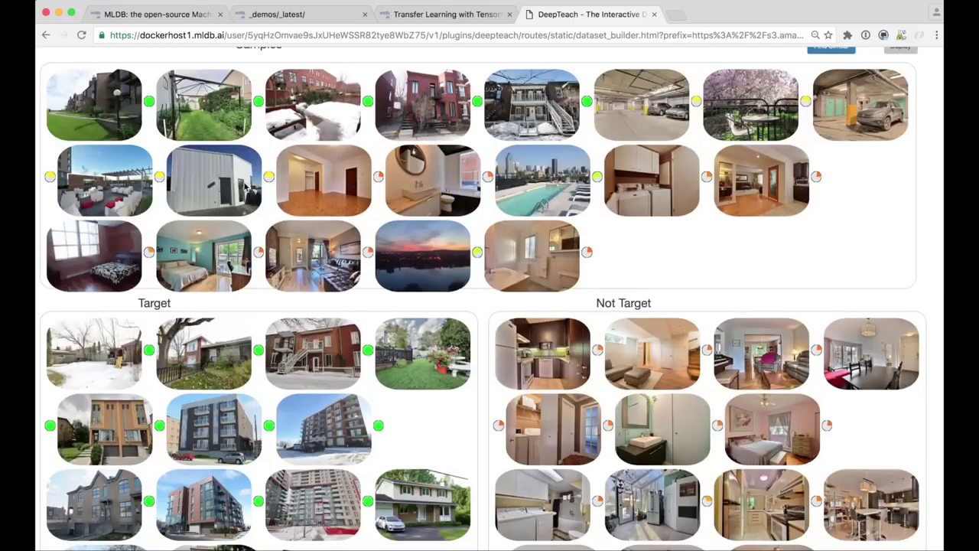
- Add the rooftop terrace, white building, garden and cherry-blossom photos to Target
{"action": "left_click_drag", "start_coordinate": [104, 184], "coordinate": [136, 406]}
{"action": "left_click_drag", "start_coordinate": [119, 198], "coordinate": [176, 437]}
{"action": "left_click_drag", "start_coordinate": [210, 82], "coordinate": [280, 391]}
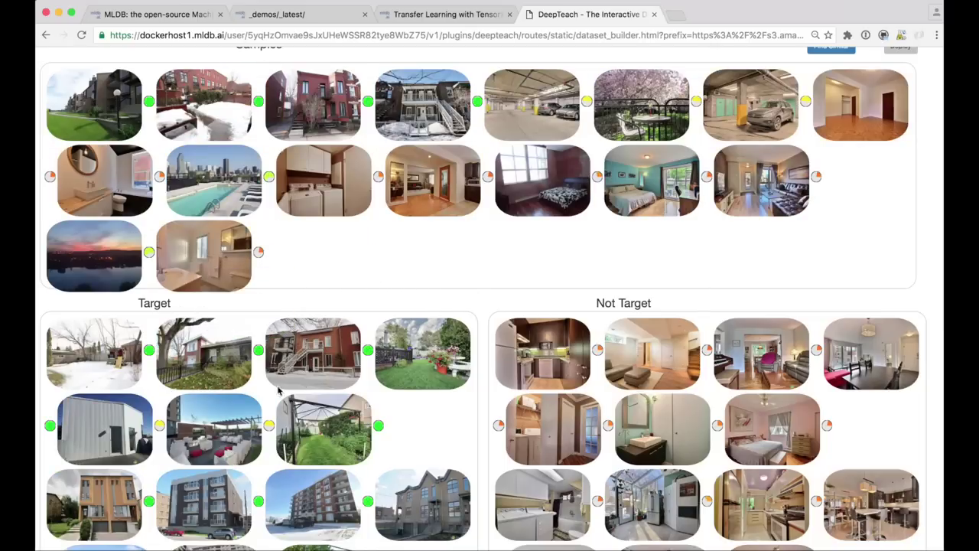
{"action": "left_click_drag", "start_coordinate": [658, 90], "coordinate": [416, 432]}
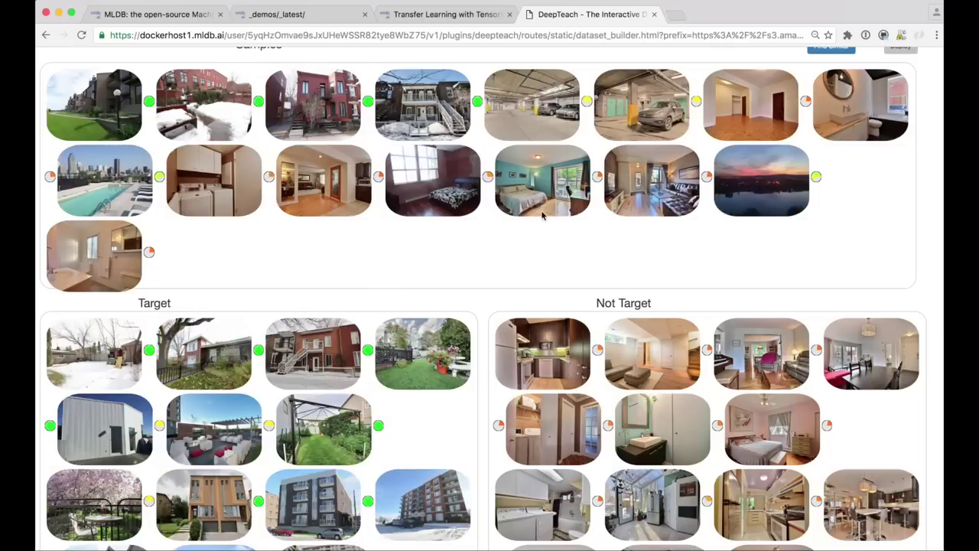
{"action": "left_click_drag", "start_coordinate": [566, 193], "coordinate": [615, 361]}
- Deploy the trained classifier to its Image classifier page
{"action": "scroll", "coordinate": [623, 392], "scroll_direction": "down", "scroll_amount": 5}
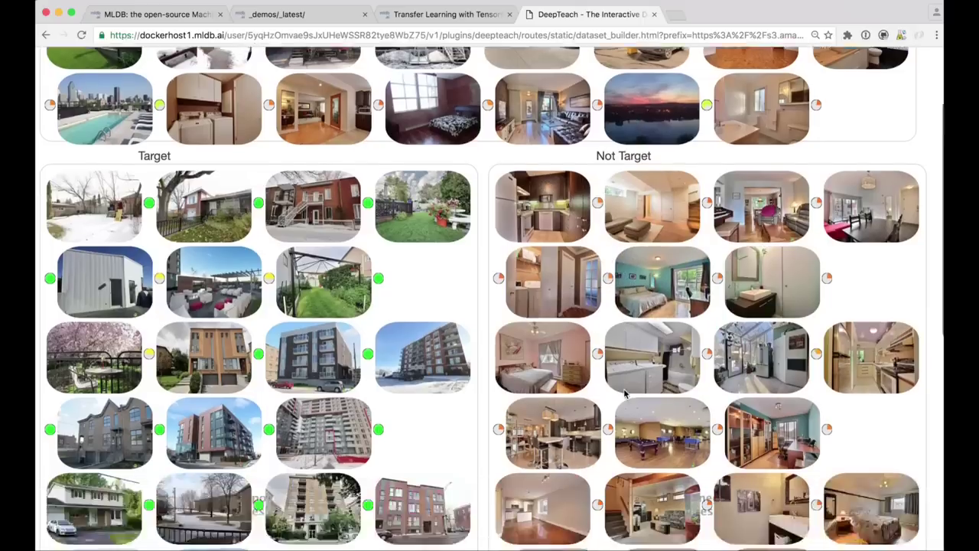
{"action": "scroll", "coordinate": [623, 391], "scroll_direction": "up", "scroll_amount": 5}
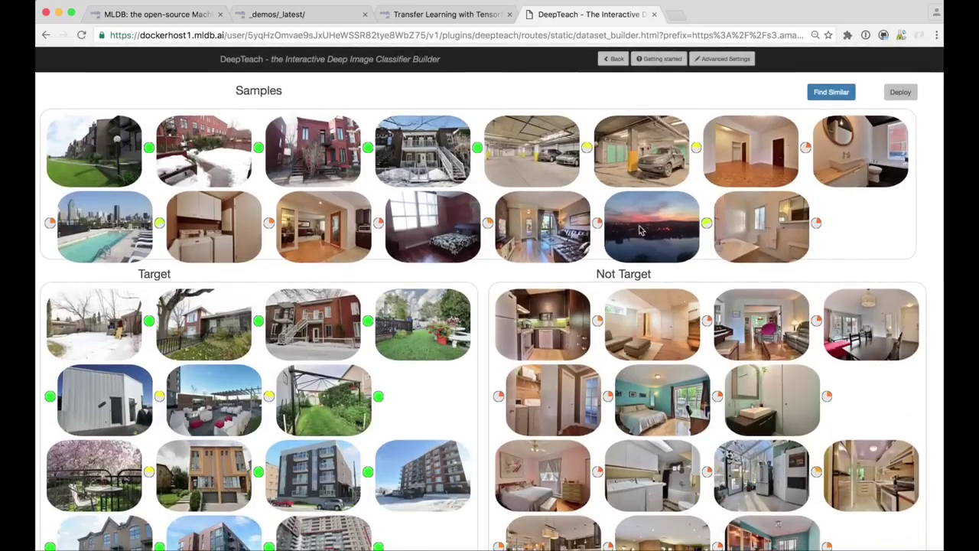
{"action": "left_click", "coordinate": [899, 92]}
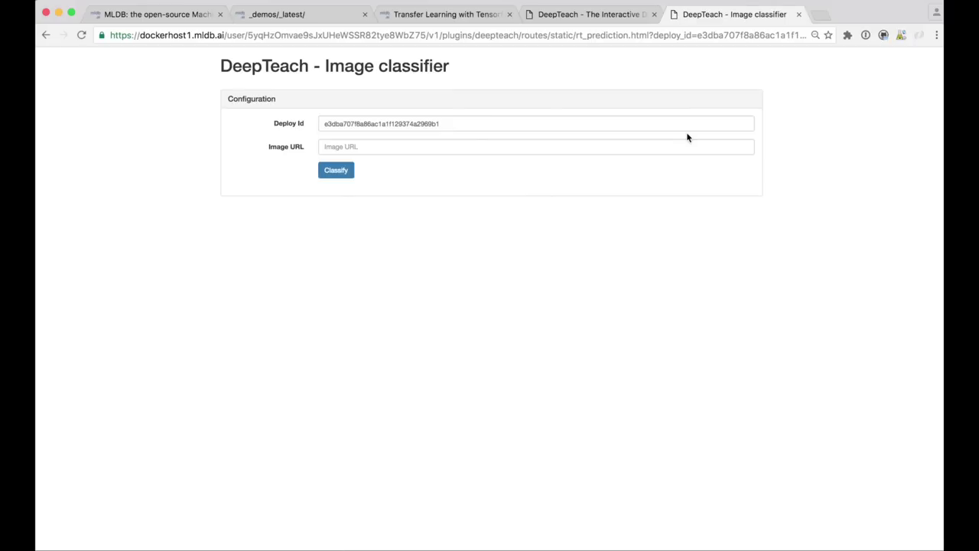
- Search Google Images for 'downtown montreal' in a new browser tab
{"action": "key", "text": "super+t"}
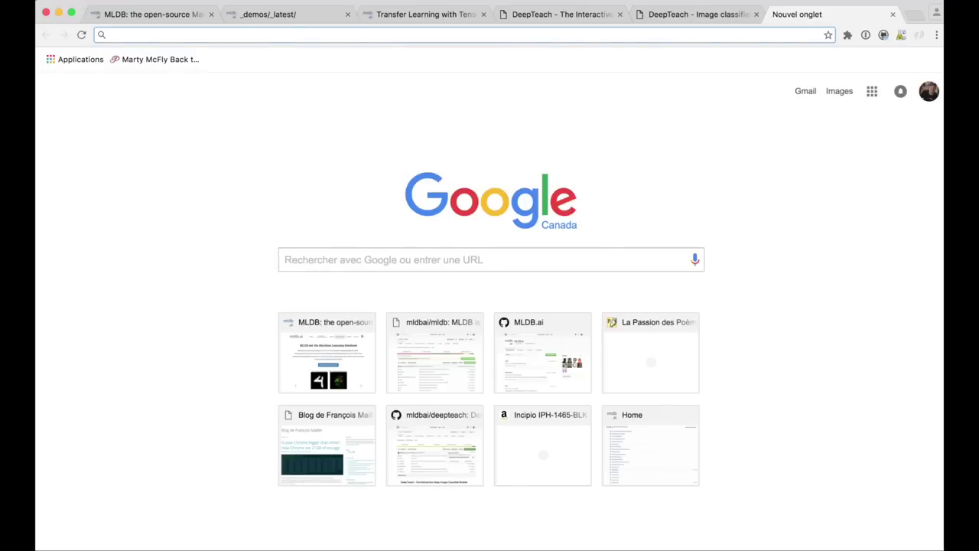
{"action": "type", "text": "downt"}
{"action": "key", "text": "Return"}
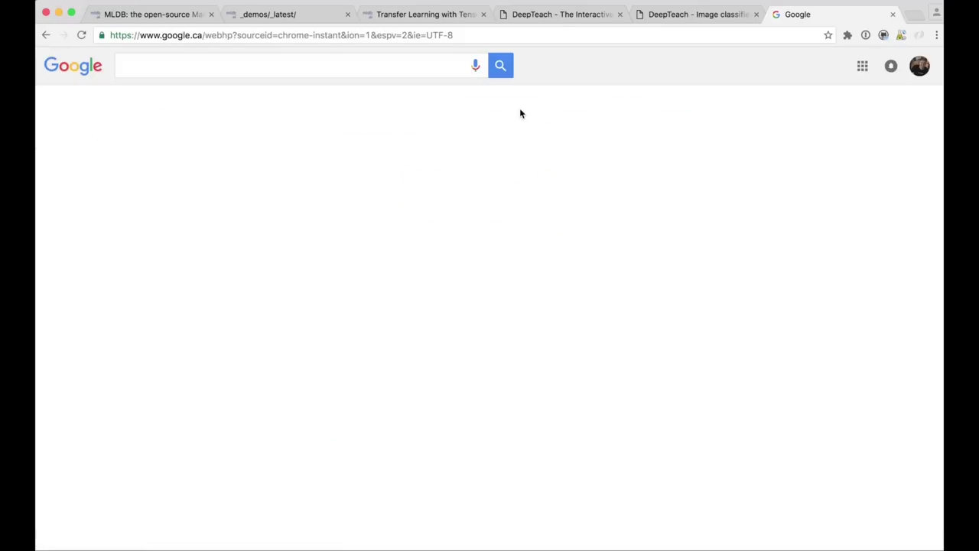
{"action": "left_click", "coordinate": [173, 104]}
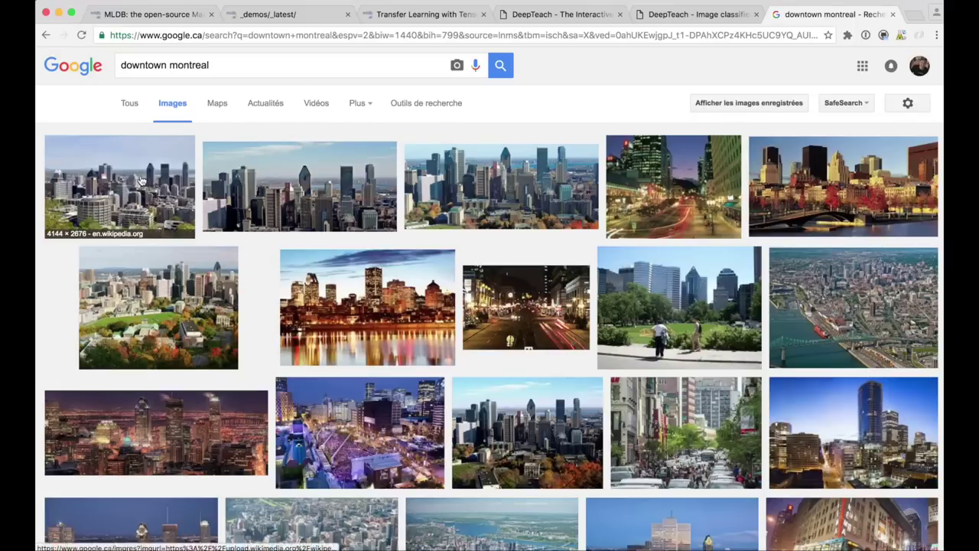
- Open the Mont-Royal skyline photo full-size and select its image address
{"action": "left_click", "coordinate": [119, 191]}
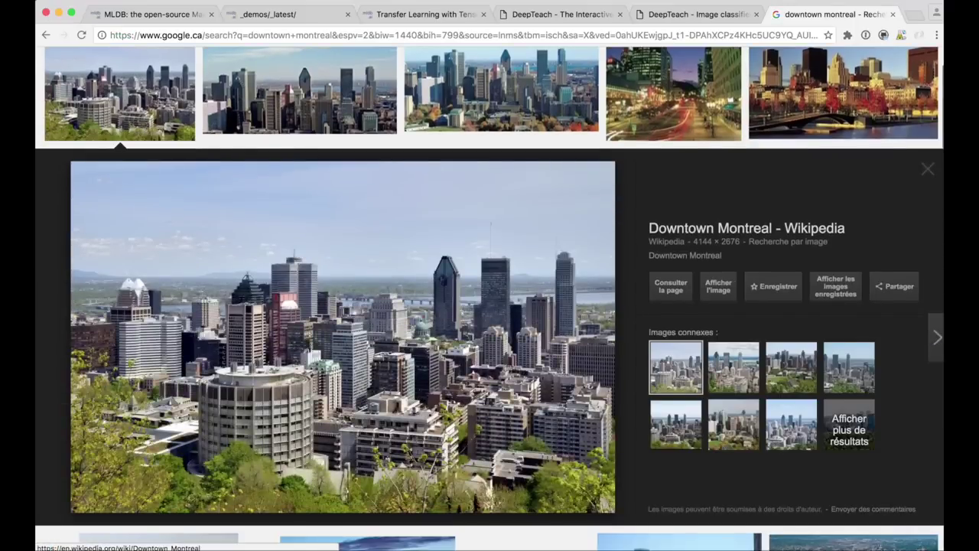
{"action": "left_click", "coordinate": [719, 286]}
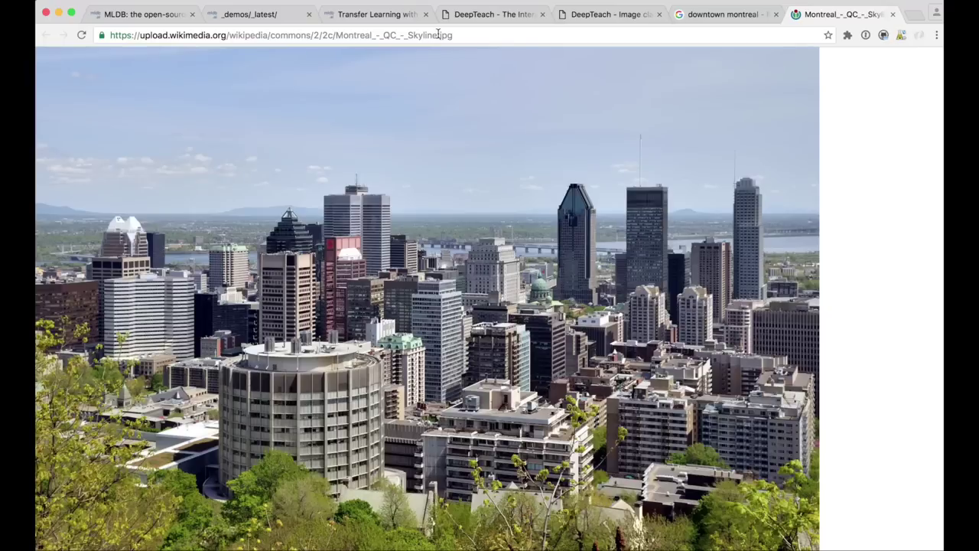
{"action": "left_click", "coordinate": [439, 34]}
{"action": "key", "text": "super+c"}
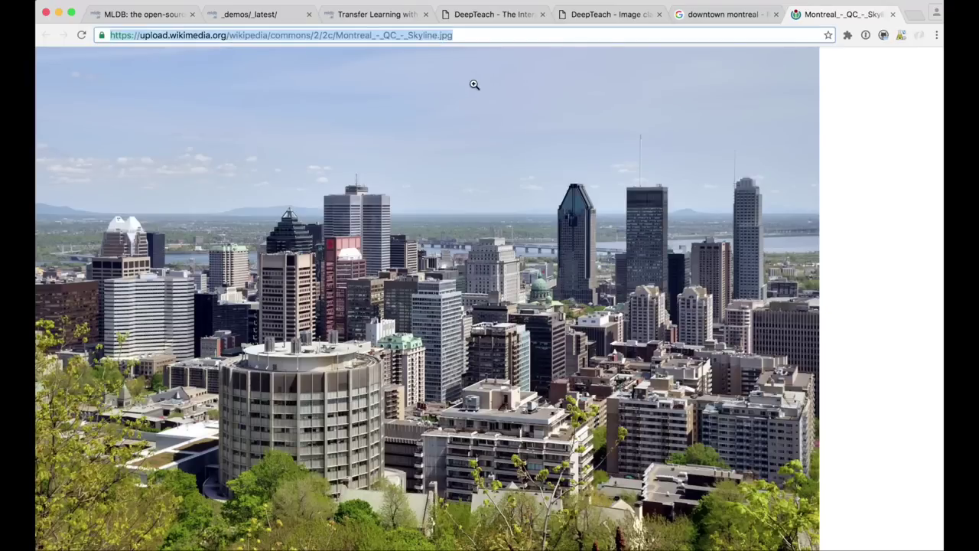
{"action": "left_click", "coordinate": [609, 14]}
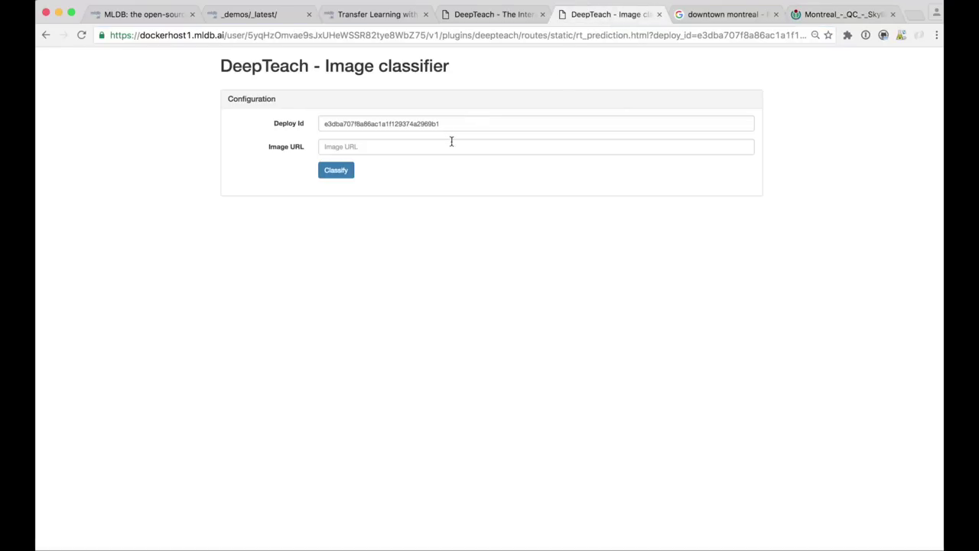
- Paste the skyline image address into Image URL and classify it
{"action": "left_click", "coordinate": [450, 147]}
{"action": "key", "text": "super+v"}
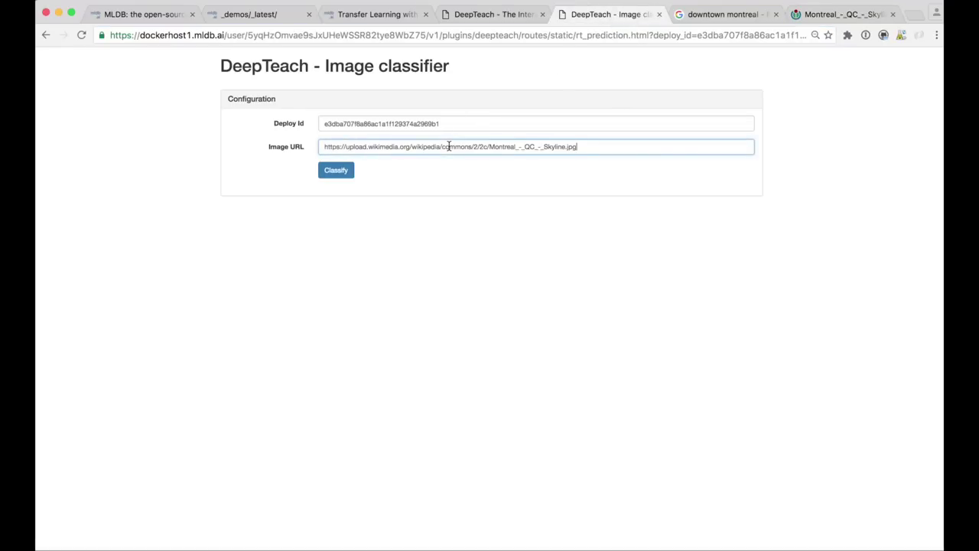
{"action": "left_click", "coordinate": [333, 174]}
{"action": "triple_click", "coordinate": [588, 148]}
{"action": "left_click", "coordinate": [343, 177]}
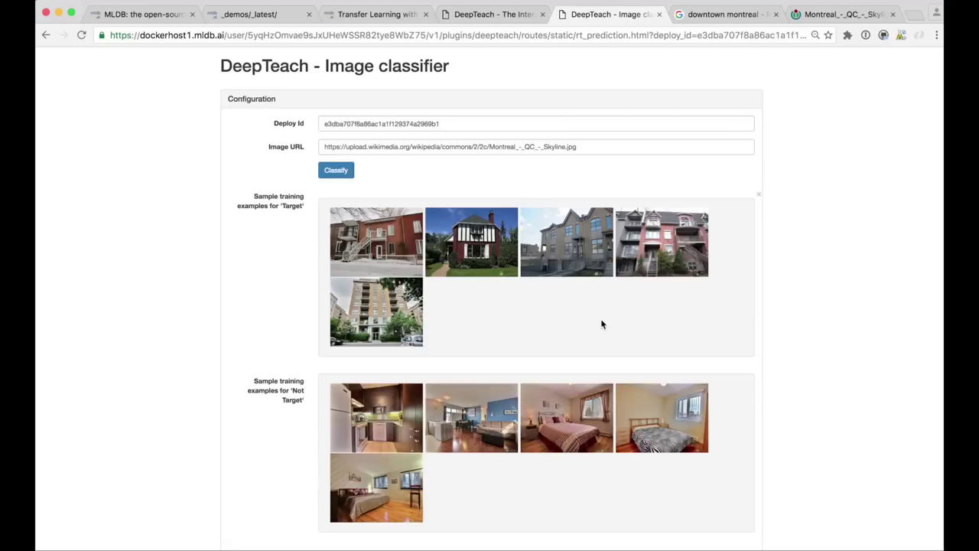
- Review the 86.340% 'Target' result and close the skyline image tab
{"action": "scroll", "coordinate": [512, 377], "scroll_direction": "down", "scroll_amount": 3}
{"action": "scroll", "coordinate": [512, 377], "scroll_direction": "down", "scroll_amount": 3}
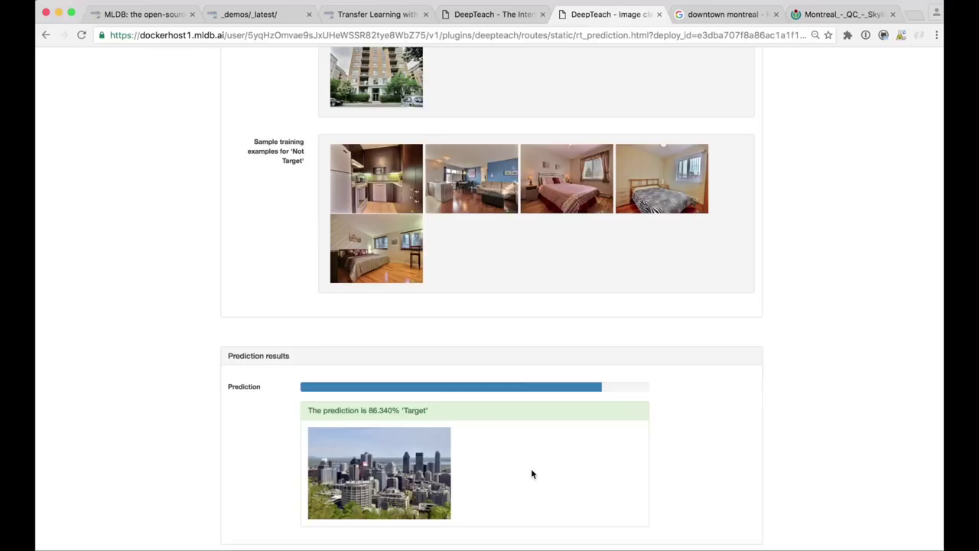
{"action": "scroll", "coordinate": [531, 474], "scroll_direction": "up", "scroll_amount": 5}
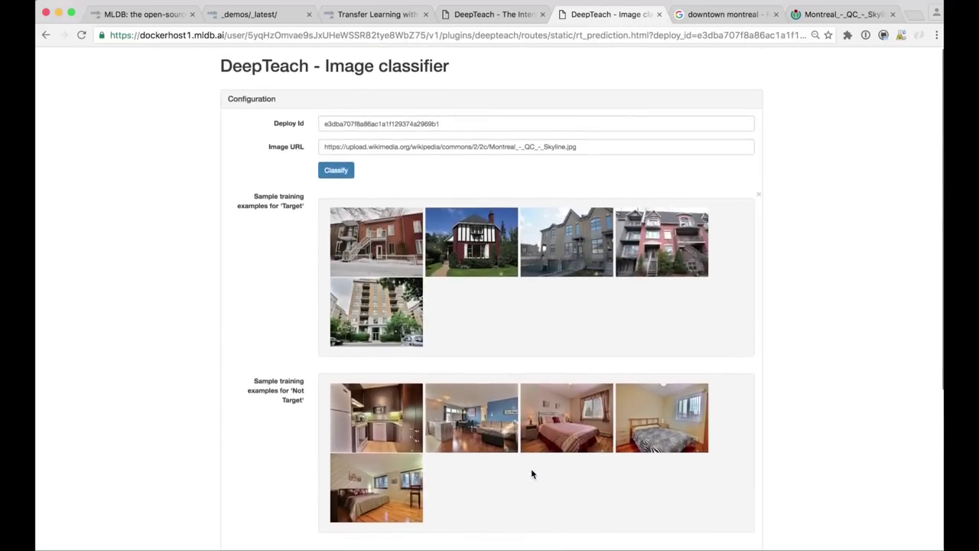
{"action": "scroll", "coordinate": [596, 377], "scroll_direction": "down", "scroll_amount": 4}
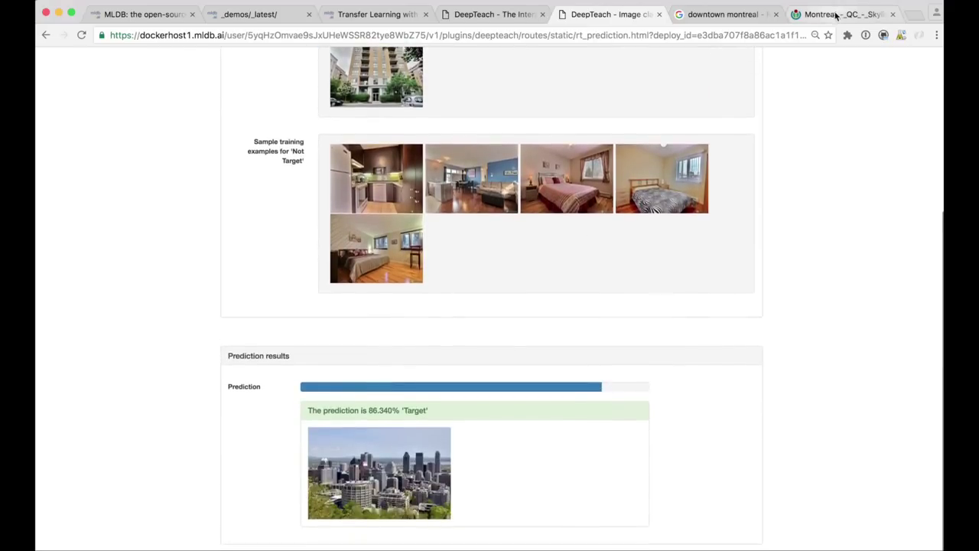
{"action": "left_click", "coordinate": [837, 15]}
{"action": "left_click", "coordinate": [892, 14]}
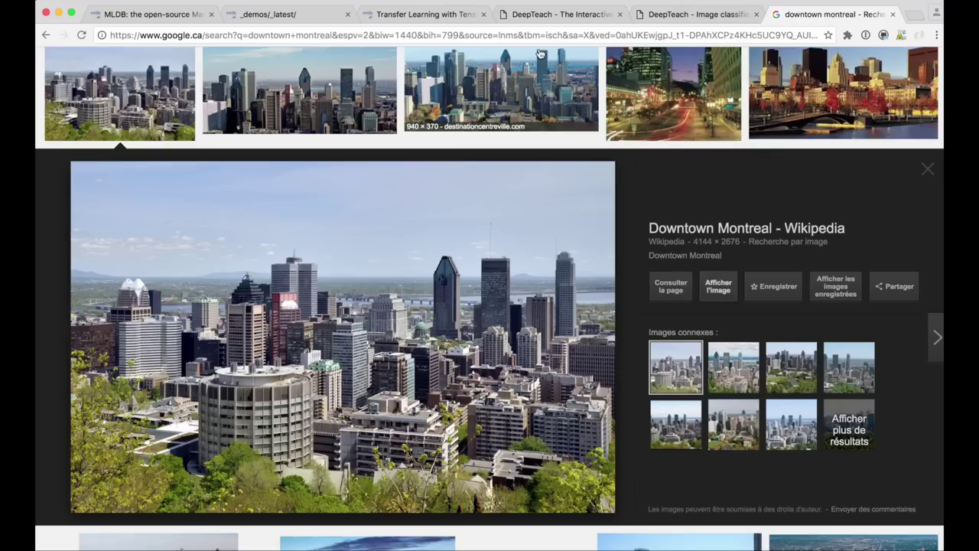
- Search Google Images for 'bedroom'
{"action": "left_click", "coordinate": [505, 36]}
{"action": "type", "text": "ber"}
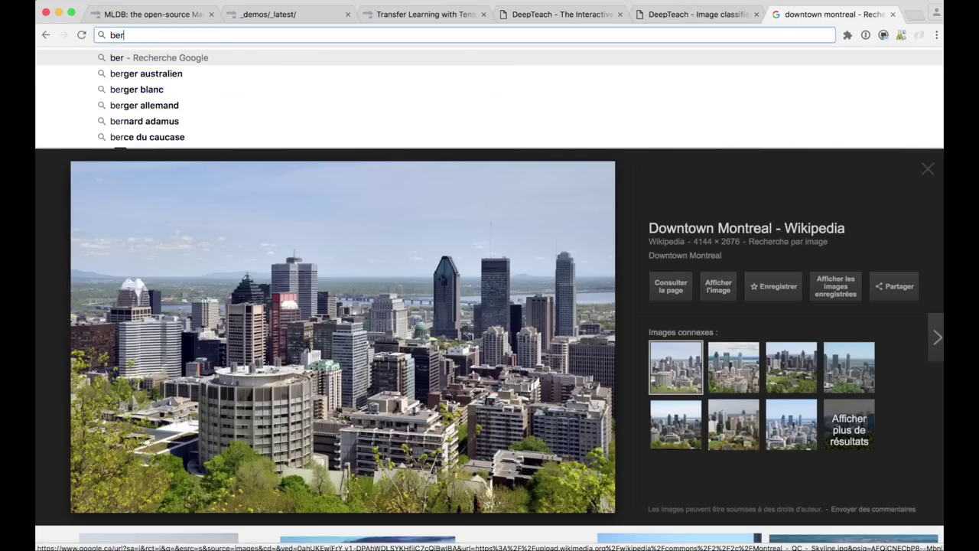
{"action": "key", "text": "BackSpace"}
{"action": "type", "text": "d"}
{"action": "key", "text": "Return"}
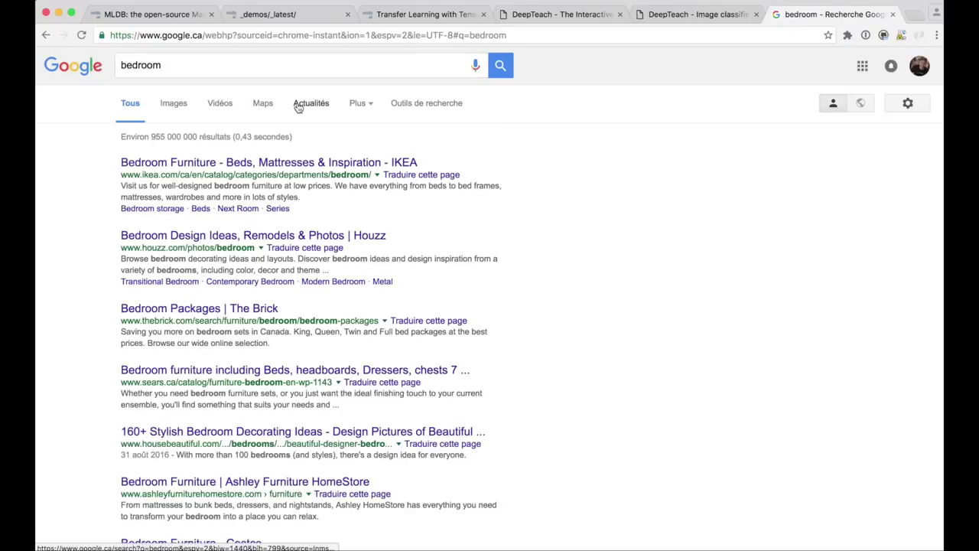
{"action": "left_click", "coordinate": [173, 103]}
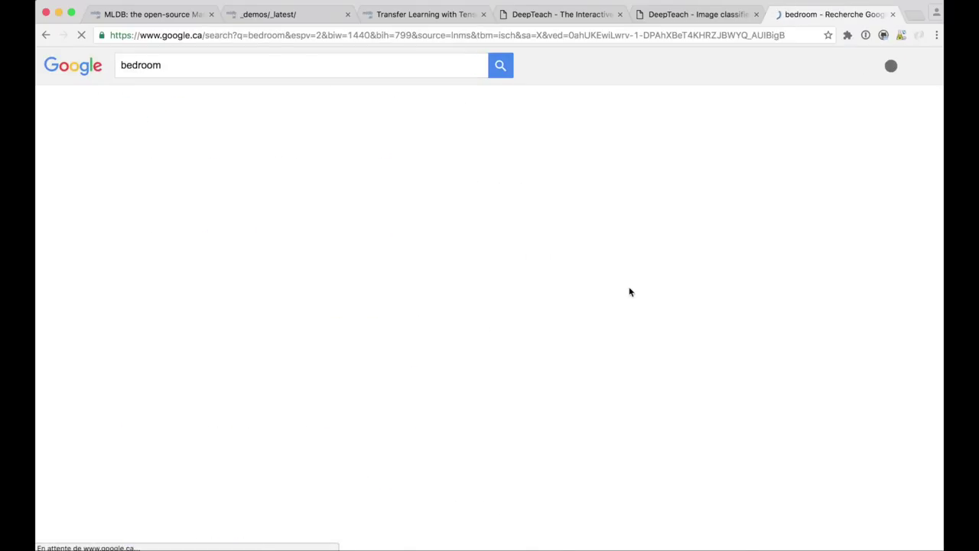
- Open a modern bedroom photo full-size and select its image address
{"action": "scroll", "coordinate": [568, 291], "scroll_direction": "down", "scroll_amount": 20}
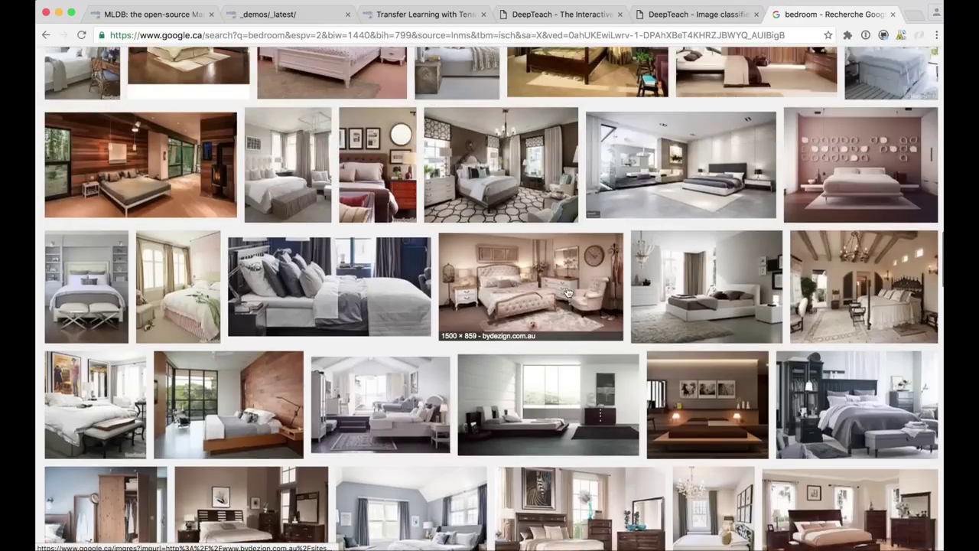
{"action": "left_click", "coordinate": [719, 308]}
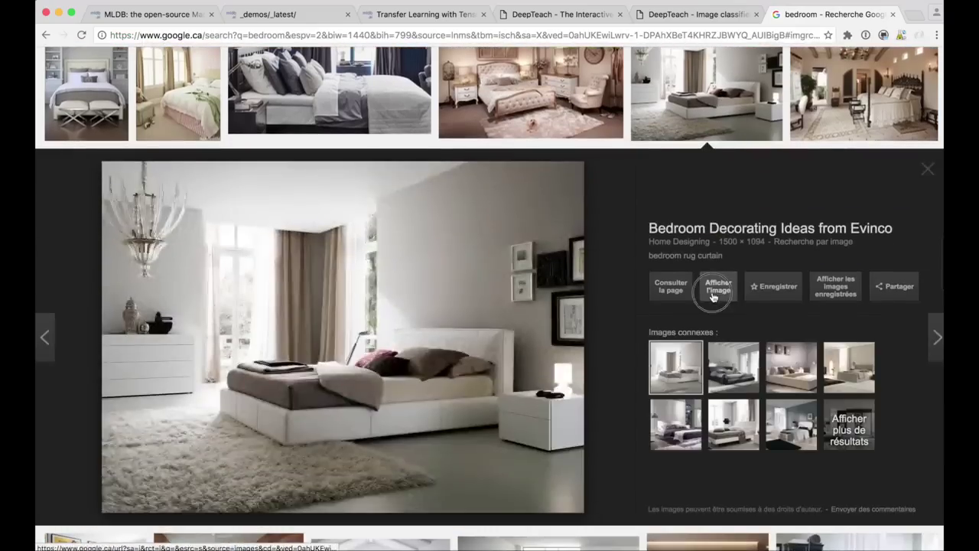
{"action": "left_click", "coordinate": [472, 163]}
{"action": "left_click", "coordinate": [442, 35]}
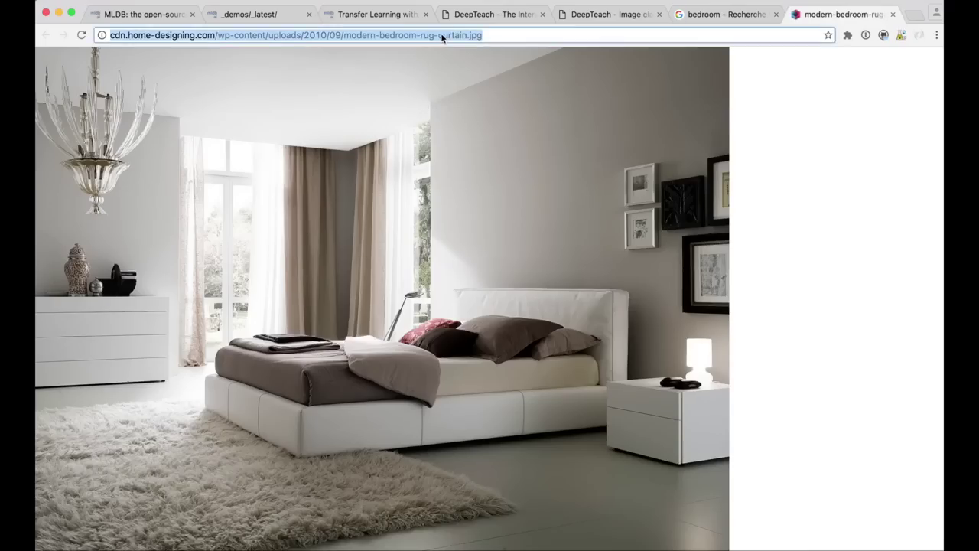
{"action": "left_click", "coordinate": [582, 13]}
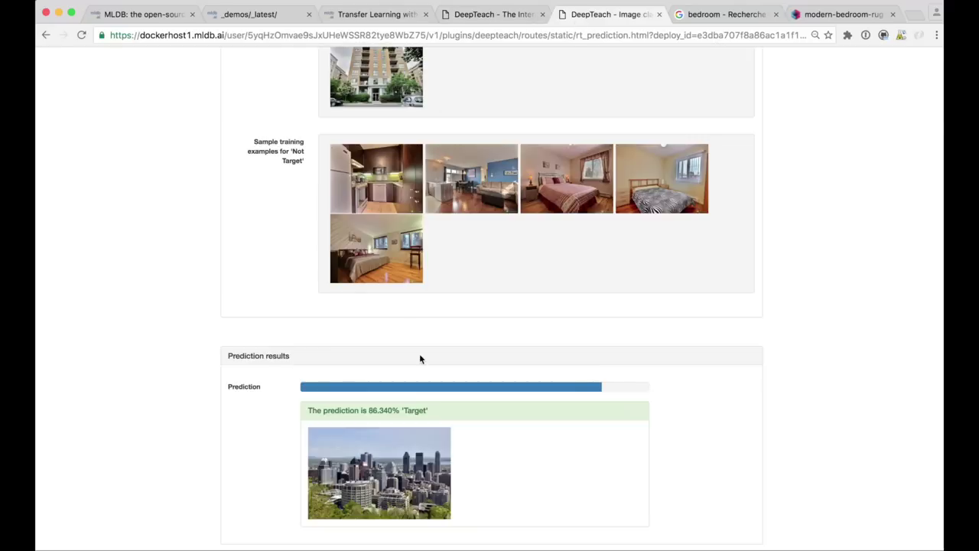
- Replace the Image URL with the bedroom image address and classify it
{"action": "scroll", "coordinate": [419, 358], "scroll_direction": "up", "scroll_amount": 5}
{"action": "triple_click", "coordinate": [453, 147]}
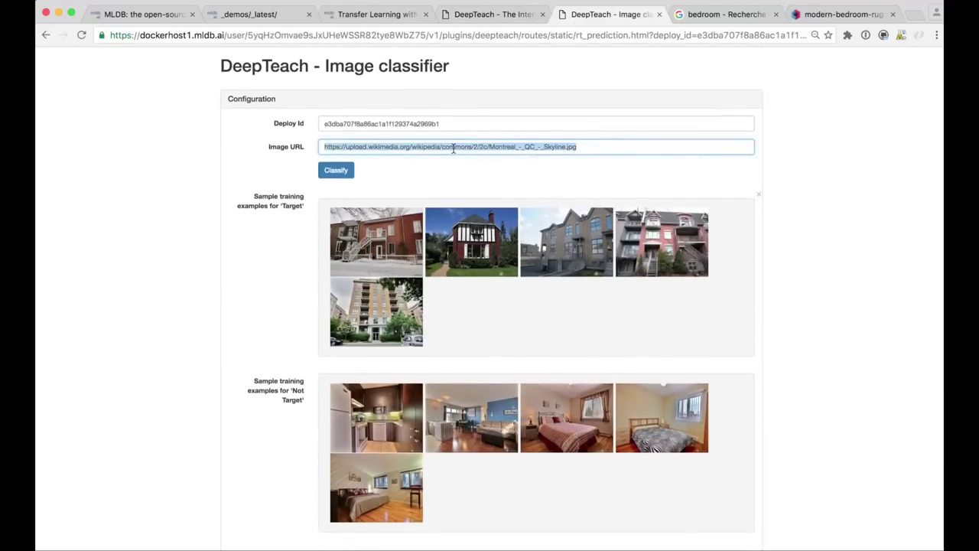
{"action": "key", "text": "ctrl+v"}
{"action": "left_click", "coordinate": [352, 170]}
- Check the bedroom photo's 22.447% 'Target' prediction
{"action": "scroll", "coordinate": [250, 243], "scroll_direction": "down", "scroll_amount": 4}
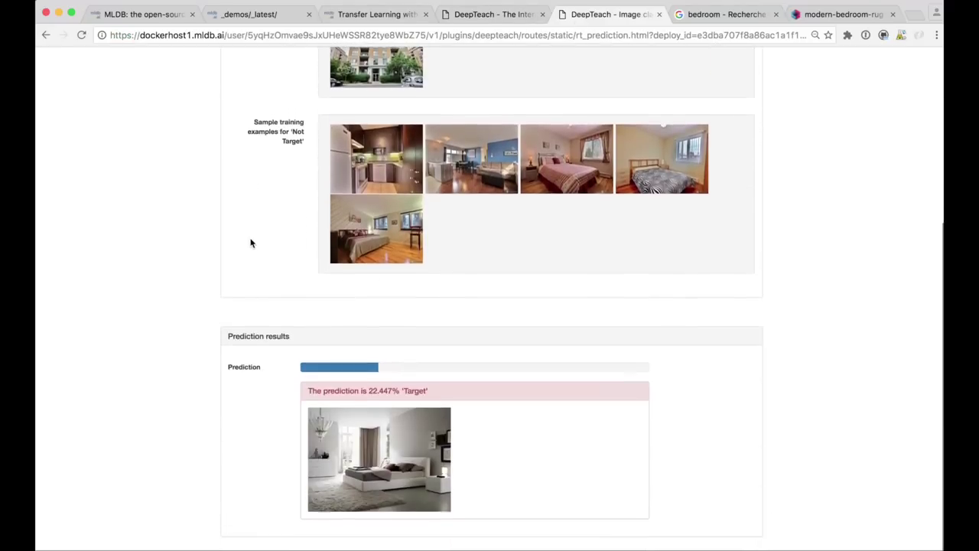
{"action": "scroll", "coordinate": [252, 244], "scroll_direction": "up", "scroll_amount": 1}
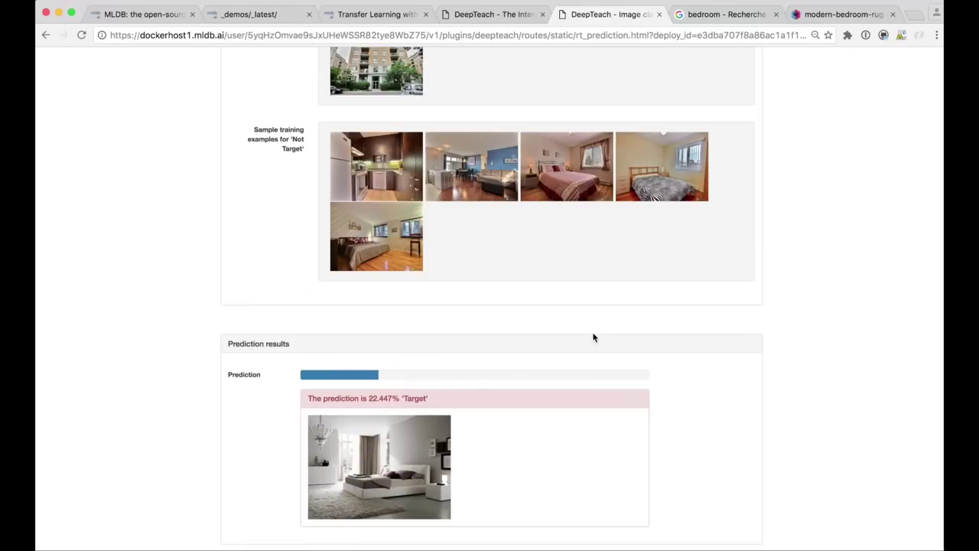
{"action": "scroll", "coordinate": [593, 336], "scroll_direction": "up", "scroll_amount": 1}
{"action": "scroll", "coordinate": [564, 350], "scroll_direction": "up", "scroll_amount": 4}
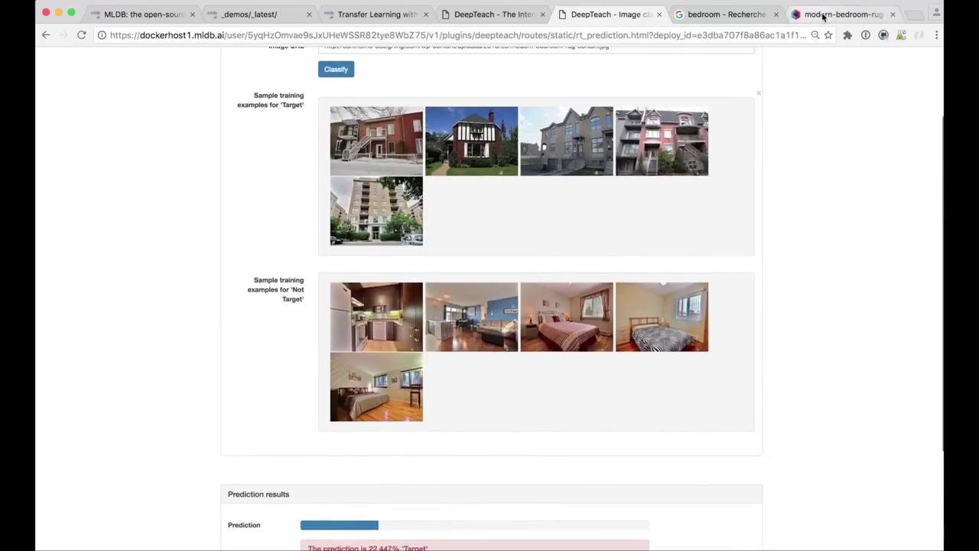
{"action": "left_click", "coordinate": [823, 13]}
- Close the bedroom photo tab, returning to the 'bedroom' image results
{"action": "key", "text": "ctrl+w"}
{"action": "scroll", "coordinate": [282, 92], "scroll_direction": "down", "scroll_amount": 10}
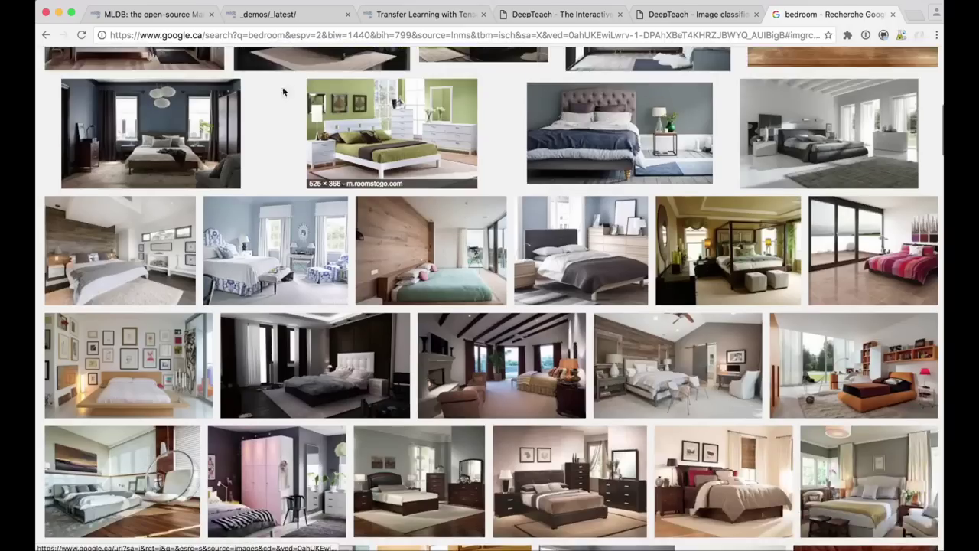
{"action": "scroll", "coordinate": [288, 87], "scroll_direction": "up", "scroll_amount": 15}
{"action": "scroll", "coordinate": [247, 63], "scroll_direction": "down", "scroll_amount": 1}
- Search images for 'forest' and open the first forest photo full-size
{"action": "double_click", "coordinate": [236, 68]}
{"action": "type", "text": "o"}
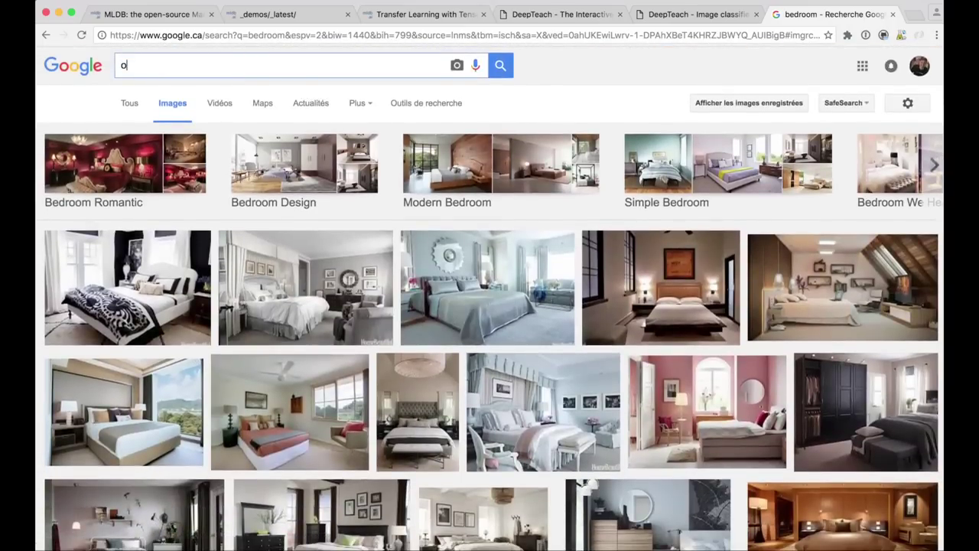
{"action": "key", "text": "BackSpace"}
{"action": "type", "text": "forest"}
{"action": "key", "text": "Return"}
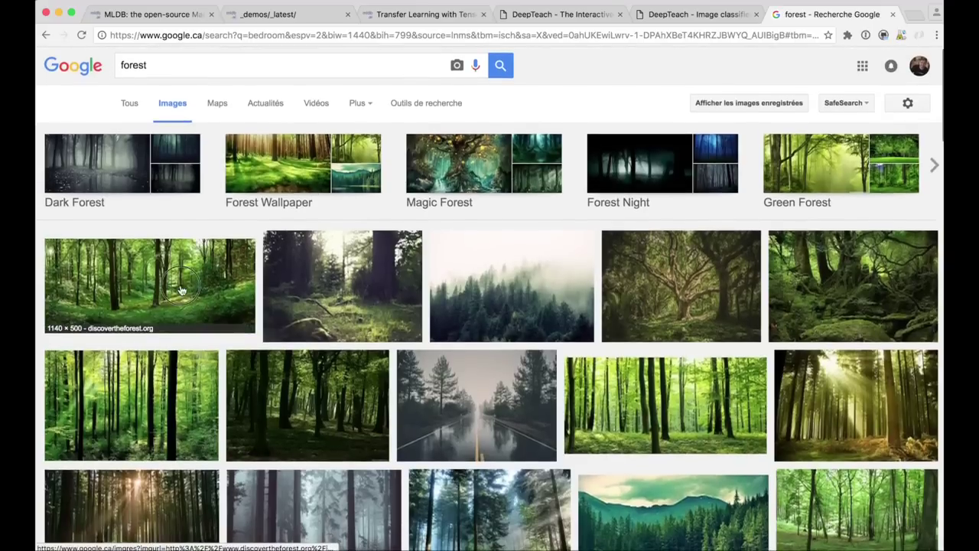
{"action": "left_click", "coordinate": [181, 290]}
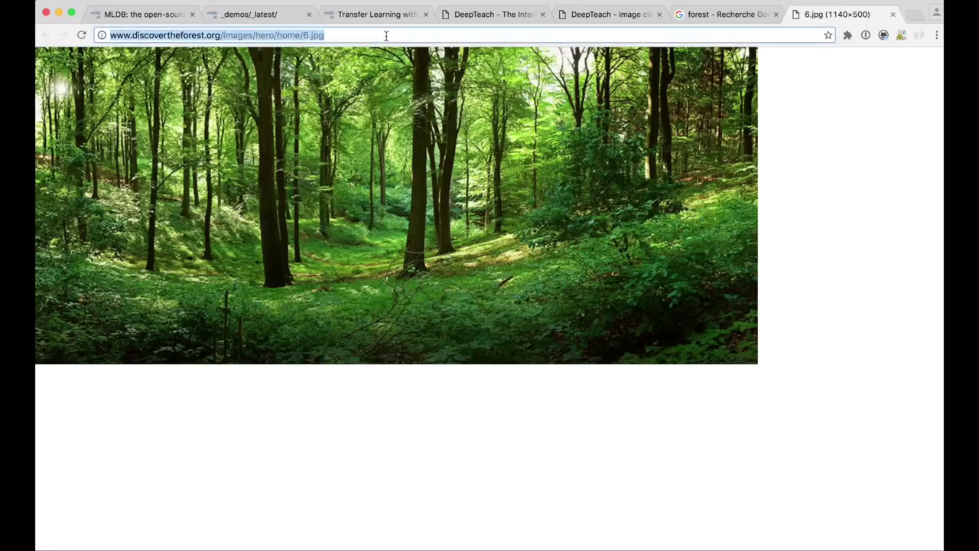
{"action": "left_click", "coordinate": [591, 14]}
- Replace the Image URL with the forest photo's web address and classify it
{"action": "scroll", "coordinate": [444, 166], "scroll_direction": "up", "scroll_amount": 3}
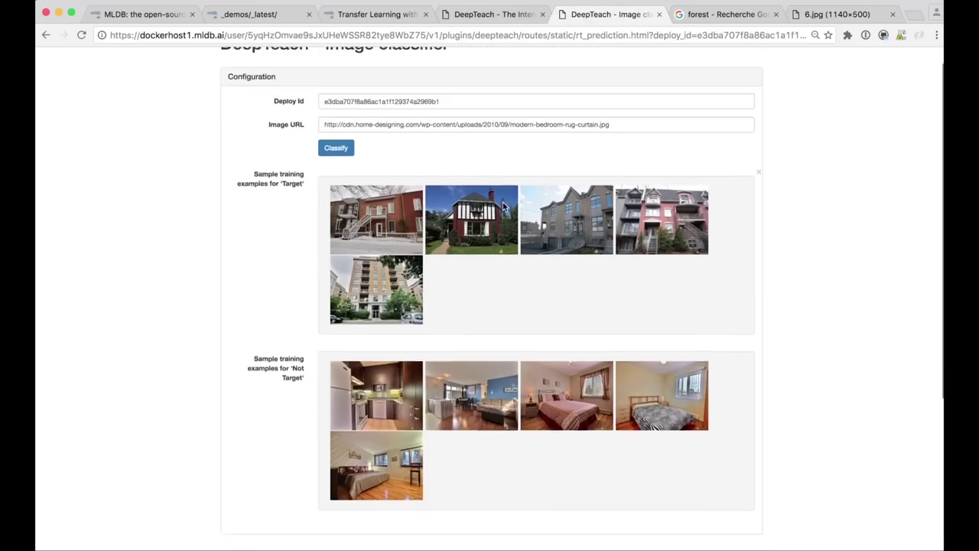
{"action": "double_click", "coordinate": [433, 147]}
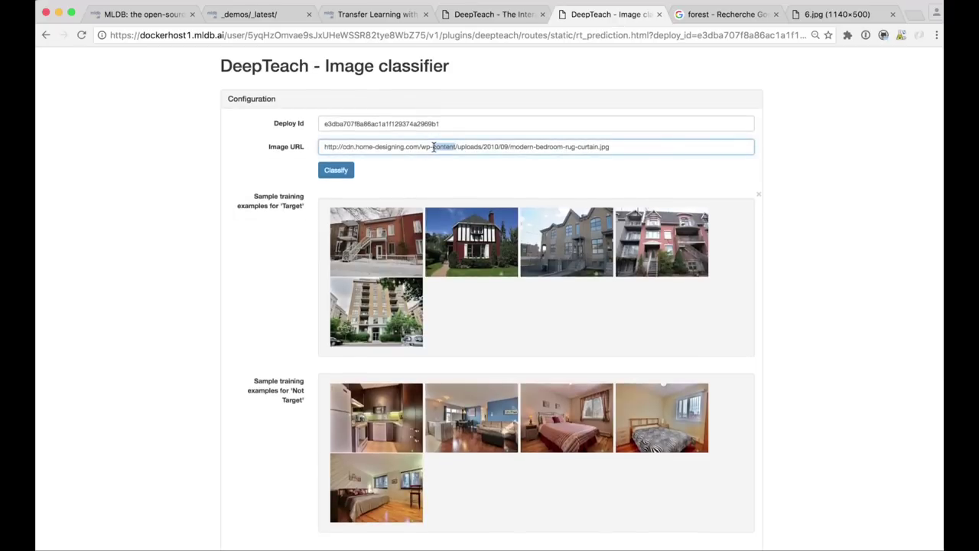
{"action": "key", "text": "super+a"}
{"action": "type", "text": "http://www.discovertheforest.org/images/hero/home/6.jpg"}
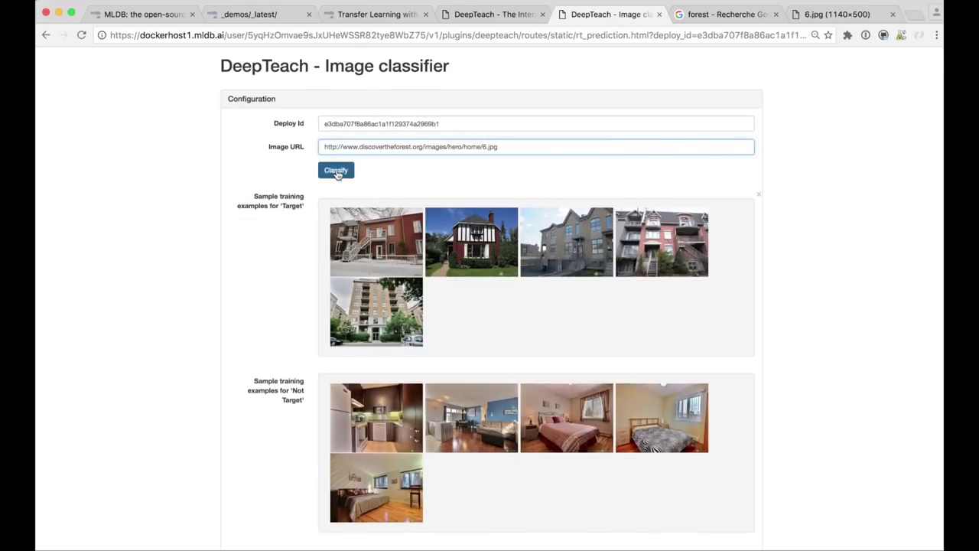
{"action": "left_click", "coordinate": [336, 170]}
- Check the forest photo's 99.893% 'Target' prediction, then return to the dataset builder page
{"action": "scroll", "coordinate": [257, 192], "scroll_direction": "down", "scroll_amount": 5}
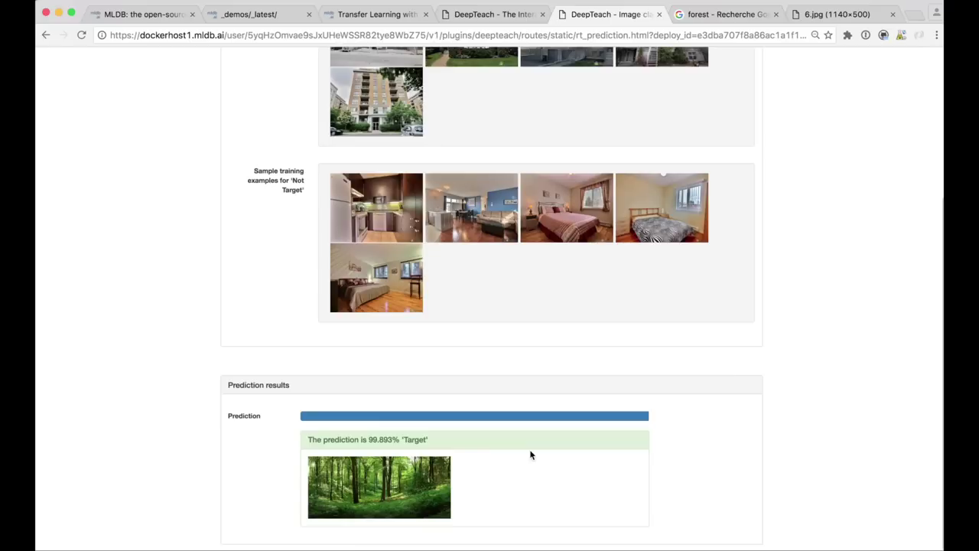
{"action": "scroll", "coordinate": [505, 469], "scroll_direction": "up", "scroll_amount": 1}
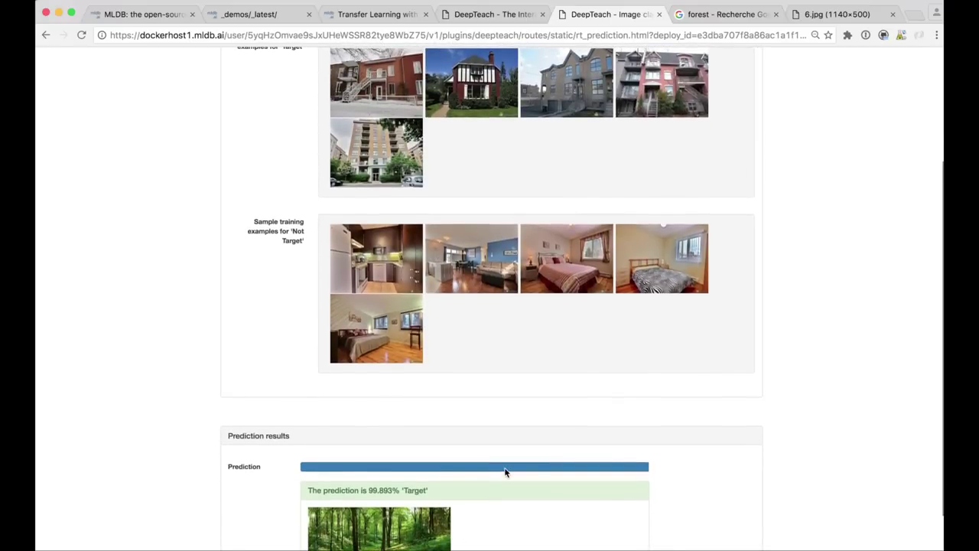
{"action": "scroll", "coordinate": [504, 216], "scroll_direction": "up", "scroll_amount": 1}
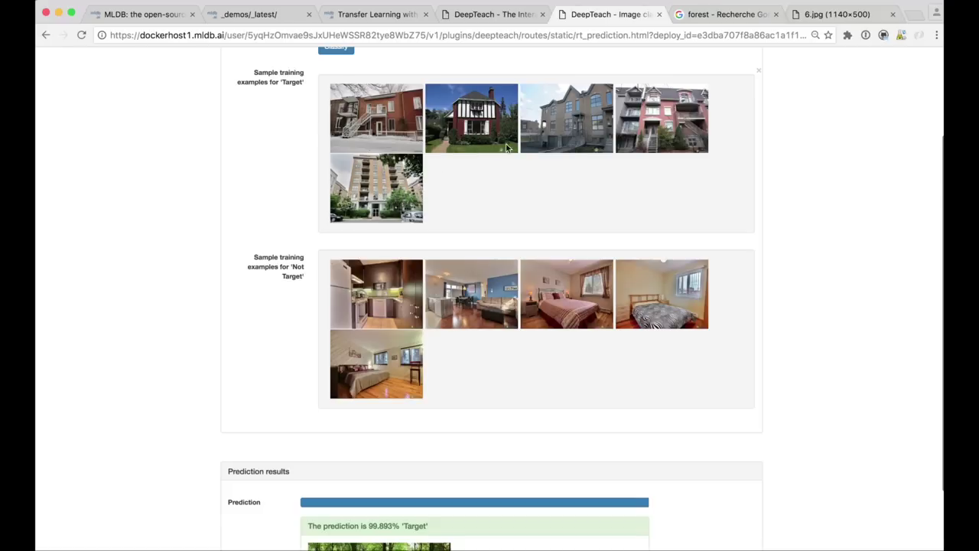
{"action": "scroll", "coordinate": [482, 168], "scroll_direction": "down", "scroll_amount": 2}
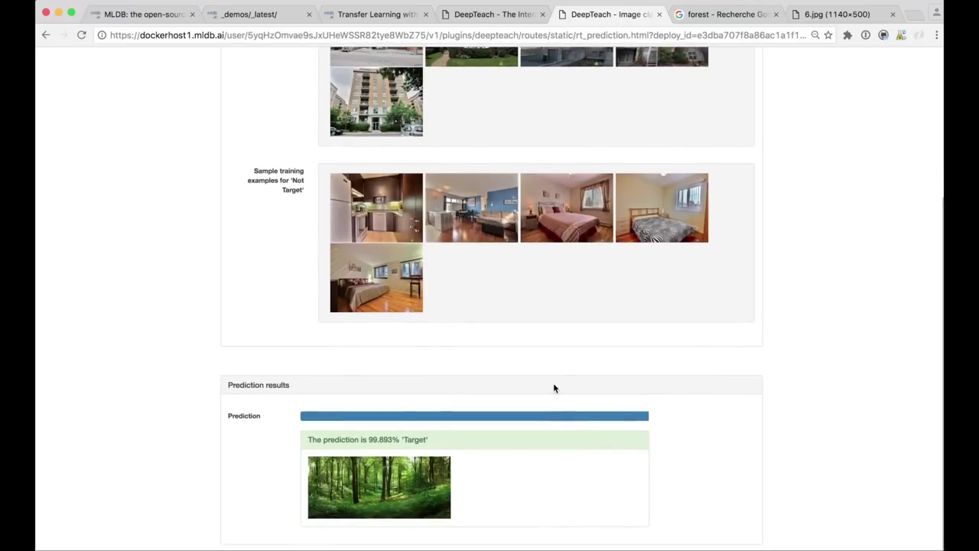
{"action": "scroll", "coordinate": [553, 387], "scroll_direction": "up", "scroll_amount": 2}
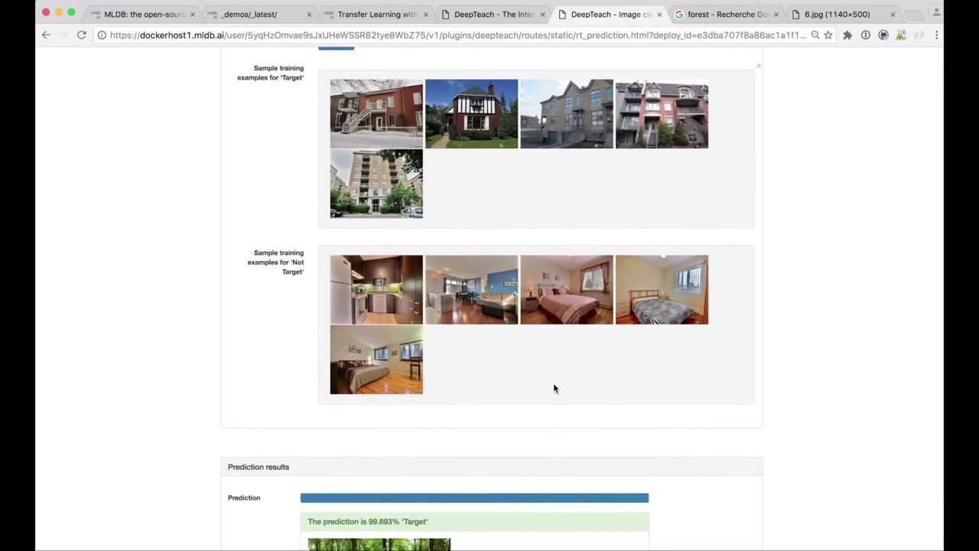
{"action": "scroll", "coordinate": [555, 388], "scroll_direction": "up", "scroll_amount": 3}
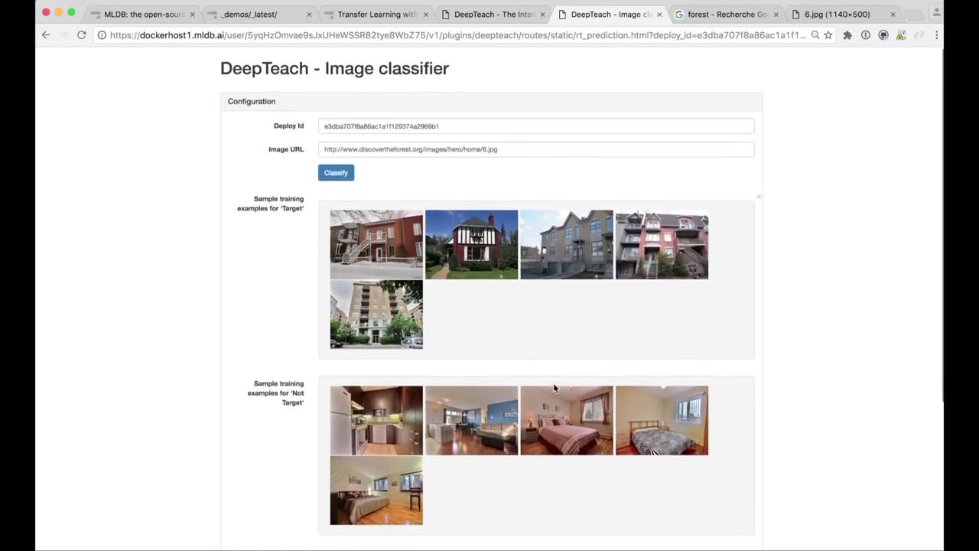
{"action": "left_click", "coordinate": [490, 15]}
- Browse the Samples, Target and Not Target image grids, then switch to the Transfer Learning with Tensorflow notebook
{"action": "scroll", "coordinate": [426, 216], "scroll_direction": "down", "scroll_amount": 3}
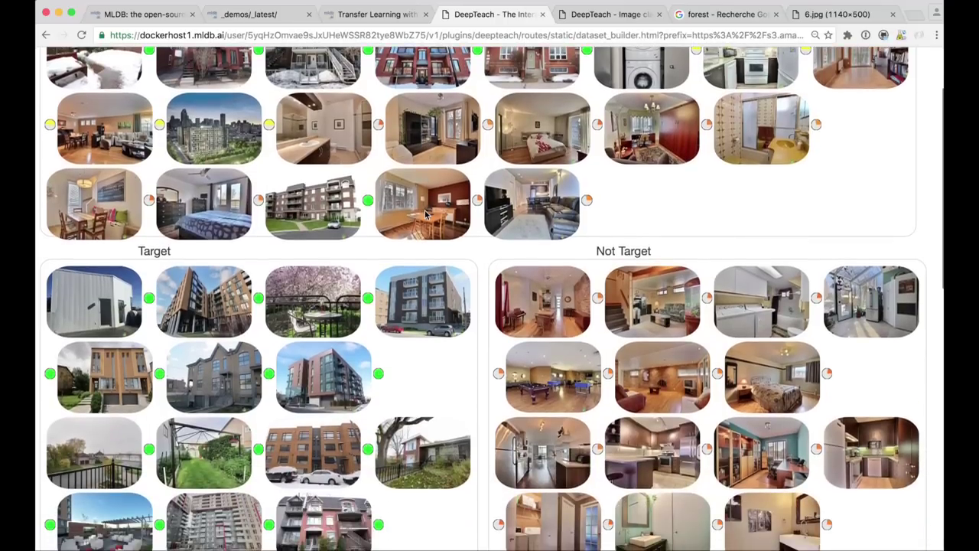
{"action": "scroll", "coordinate": [426, 216], "scroll_direction": "down", "scroll_amount": 2}
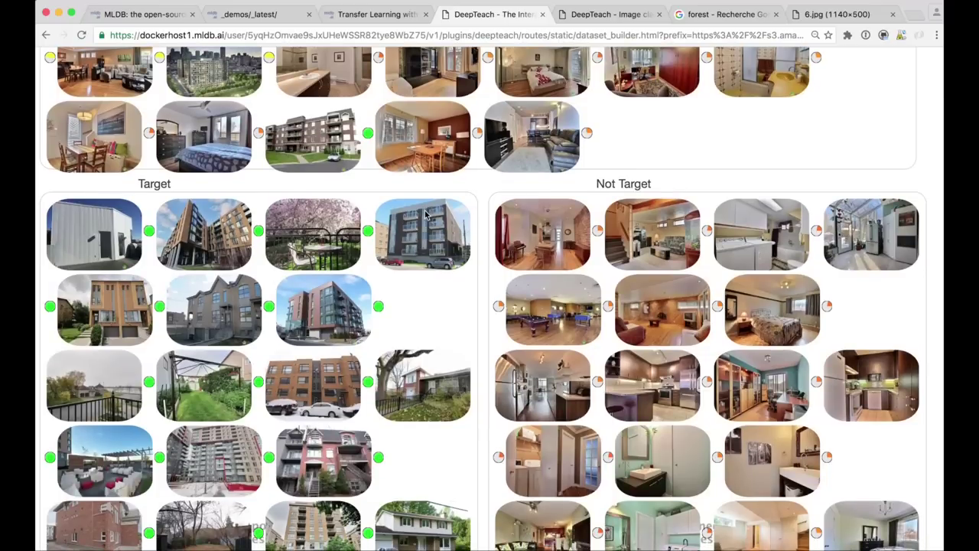
{"action": "scroll", "coordinate": [426, 217], "scroll_direction": "down", "scroll_amount": 3}
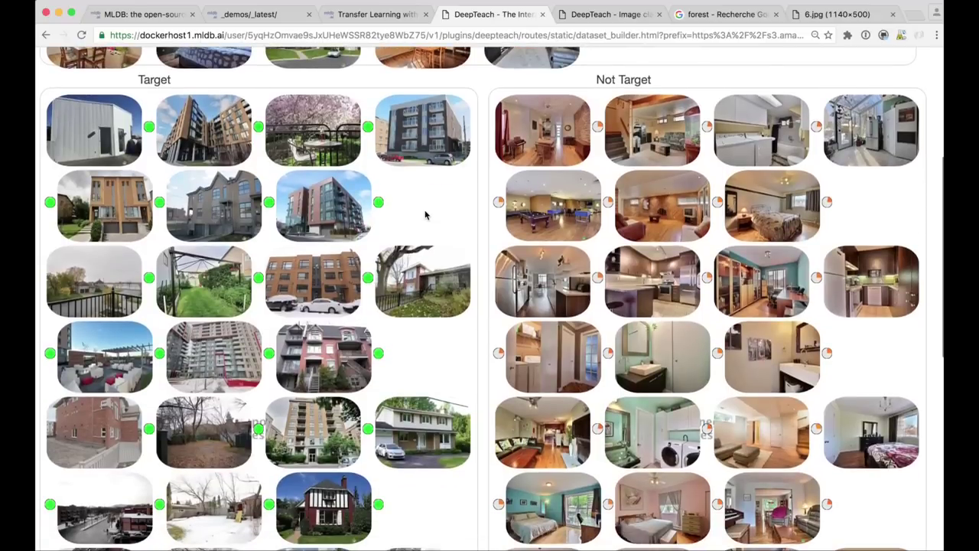
{"action": "scroll", "coordinate": [426, 217], "scroll_direction": "down", "scroll_amount": 1}
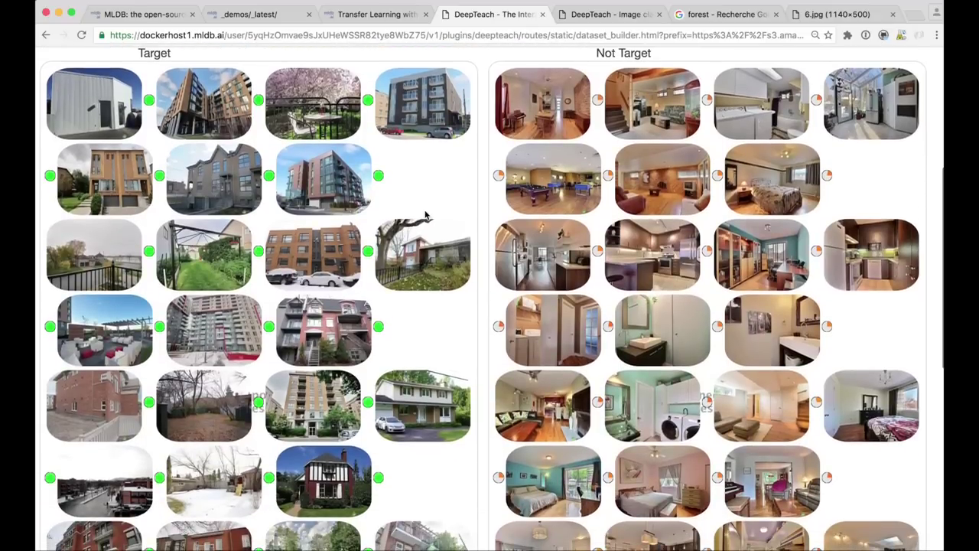
{"action": "scroll", "coordinate": [426, 216], "scroll_direction": "up", "scroll_amount": 10}
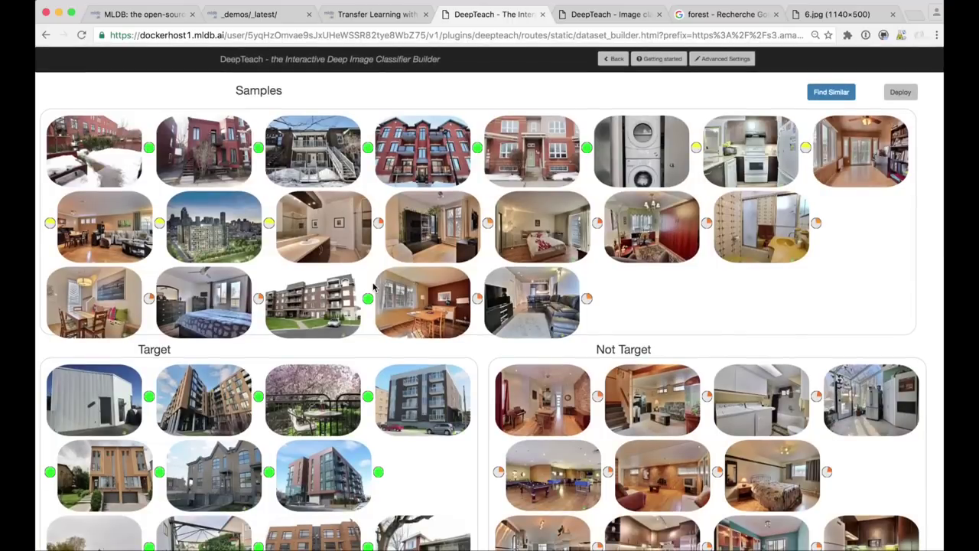
{"action": "scroll", "coordinate": [324, 346], "scroll_direction": "down", "scroll_amount": 2}
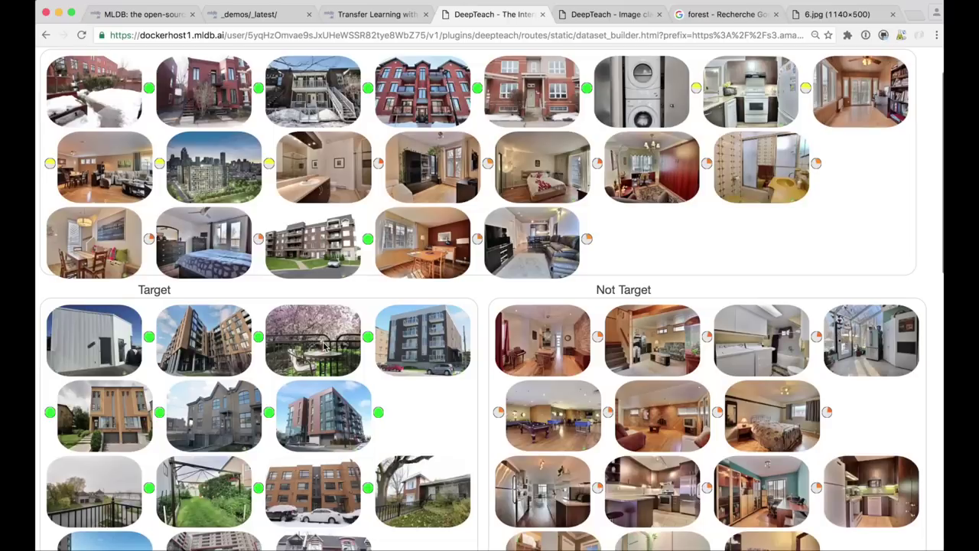
{"action": "scroll", "coordinate": [323, 347], "scroll_direction": "down", "scroll_amount": 2}
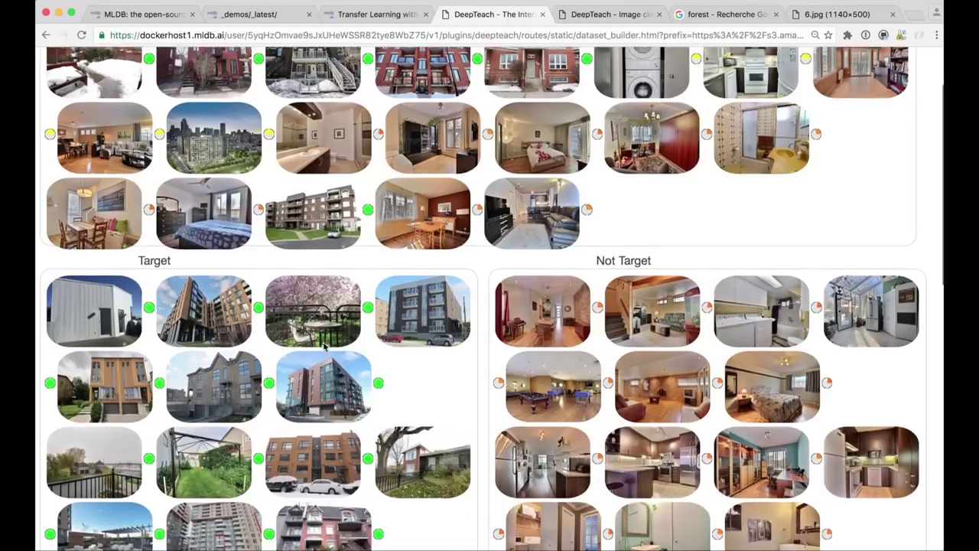
{"action": "scroll", "coordinate": [324, 347], "scroll_direction": "down", "scroll_amount": 1}
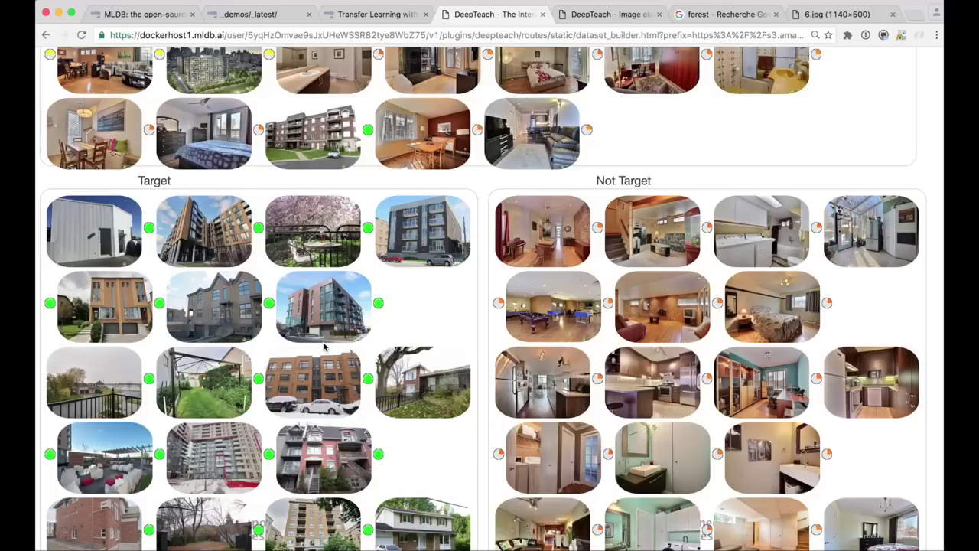
{"action": "scroll", "coordinate": [324, 347], "scroll_direction": "down", "scroll_amount": 3}
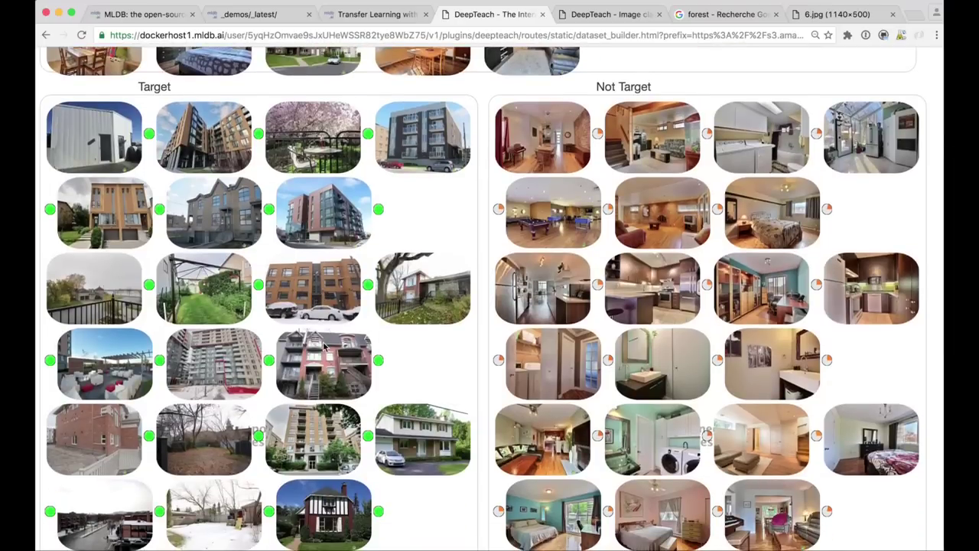
{"action": "scroll", "coordinate": [324, 346], "scroll_direction": "up", "scroll_amount": 7}
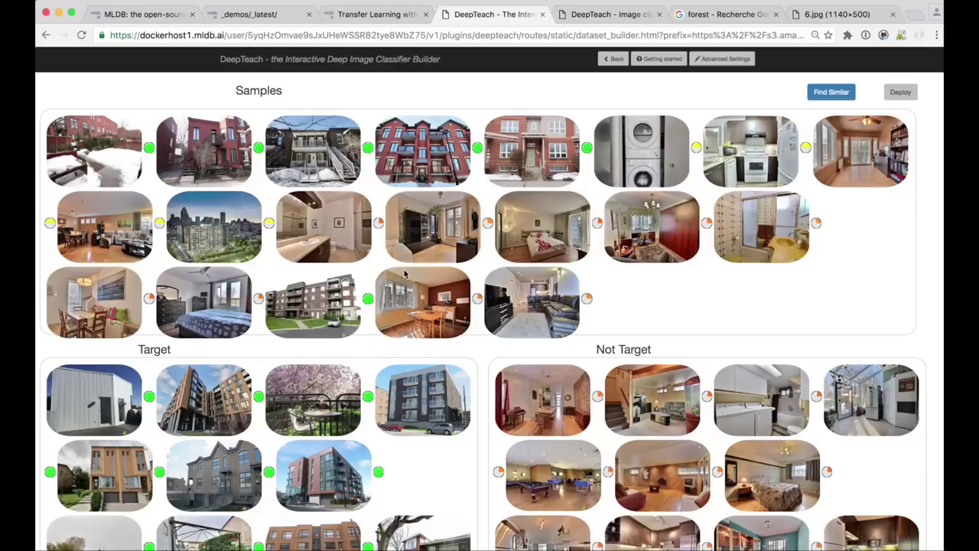
{"action": "left_click", "coordinate": [372, 15]}
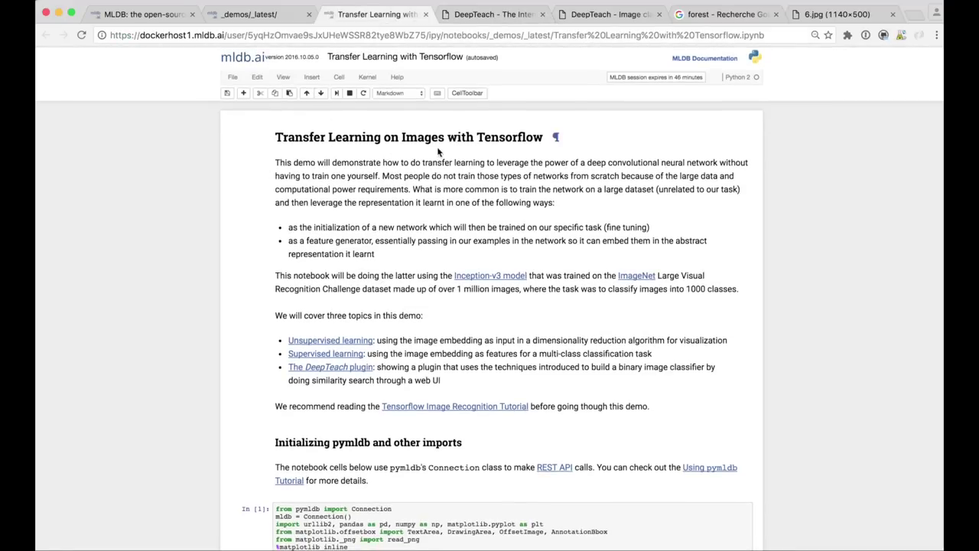
- Scroll the notebook to the real-estate category counts, with condo, cabin and igloo at 20 images each
{"action": "scroll", "coordinate": [512, 150], "scroll_direction": "down", "scroll_amount": 20}
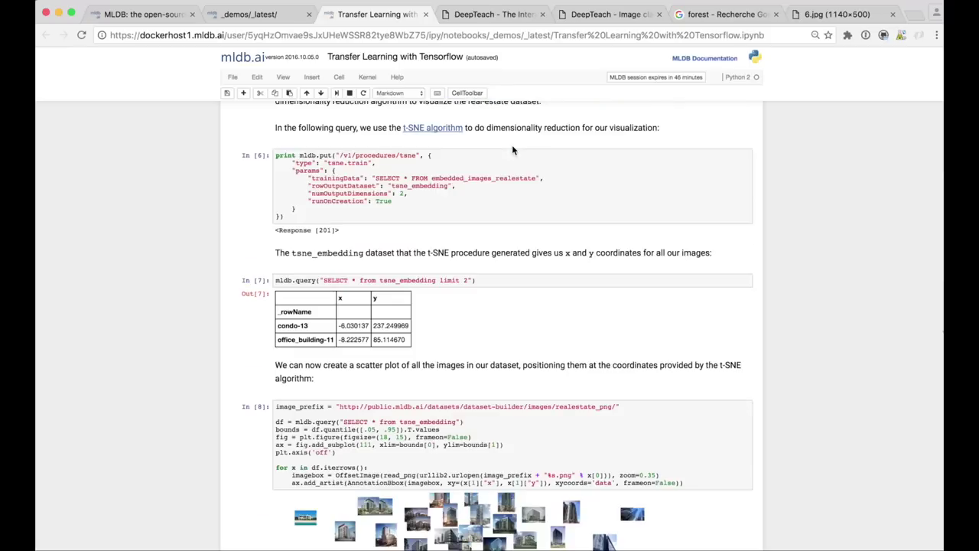
{"action": "scroll", "coordinate": [512, 150], "scroll_direction": "up", "scroll_amount": 10}
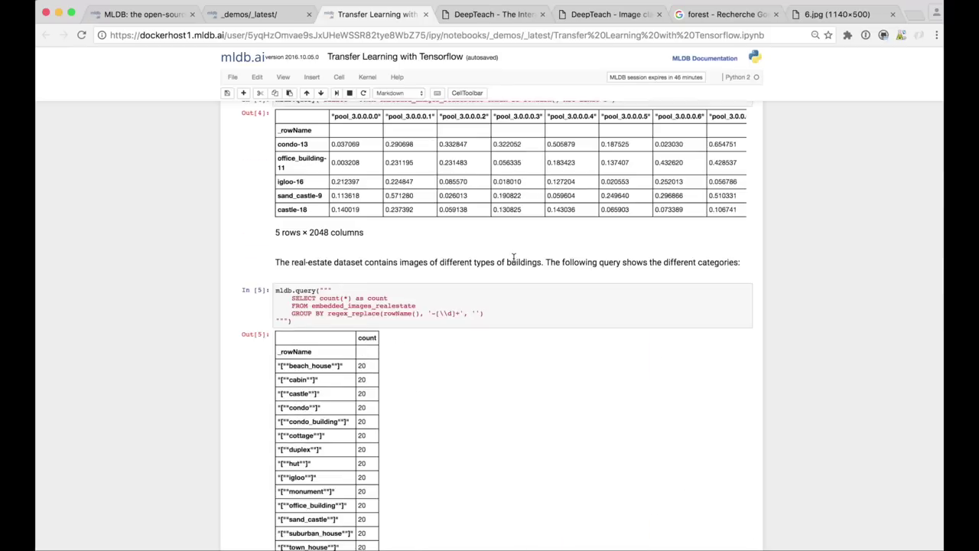